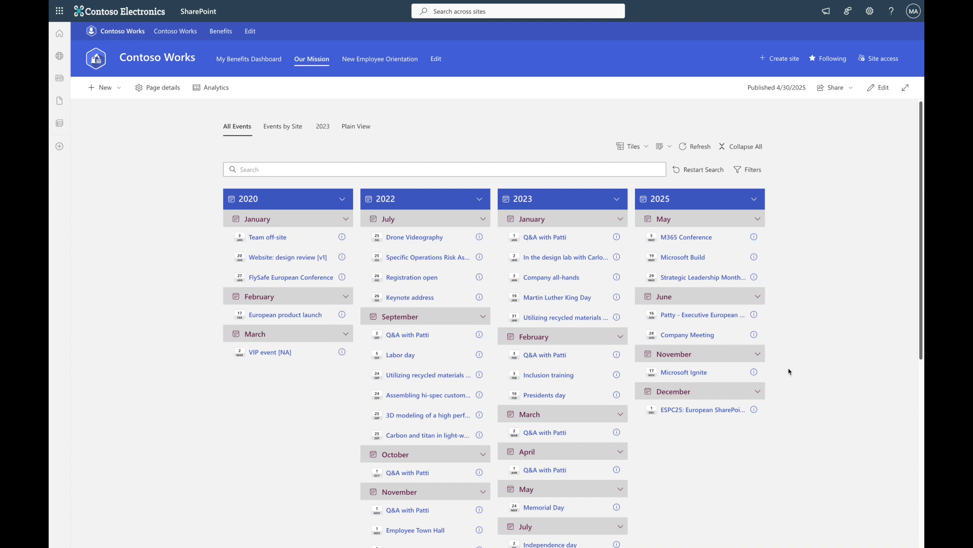
# - Collapse all event groups, then expand the 2025 year and its June month group
pyautogui.click(744, 145)
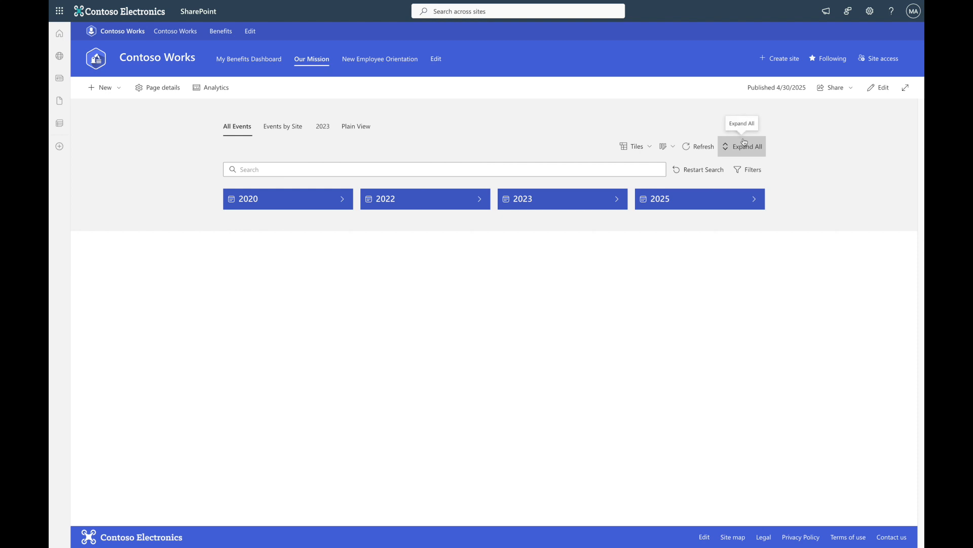
pyautogui.click(695, 198)
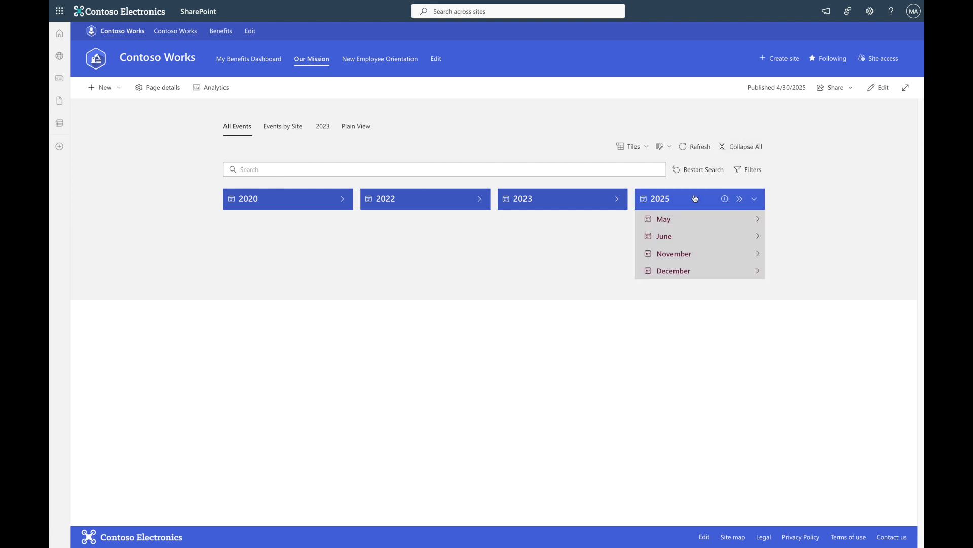
pyautogui.click(687, 242)
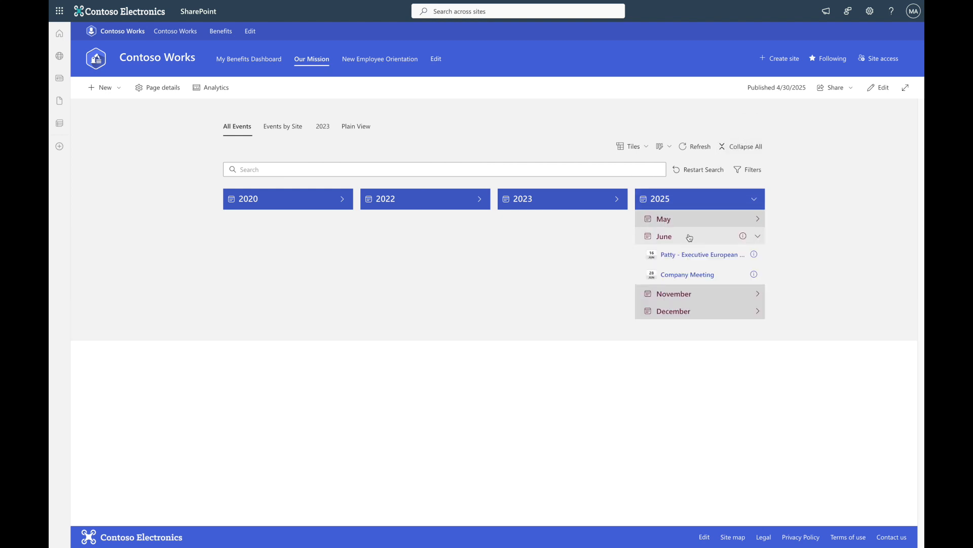
# - Collapse all groups again and expand every group in the events board
pyautogui.click(739, 146)
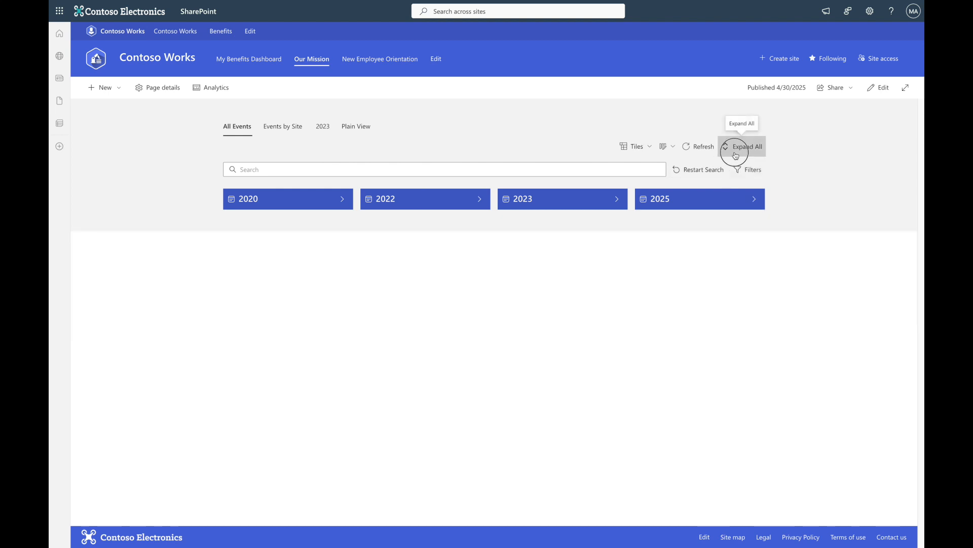
pyautogui.click(745, 147)
# - Open the details panel of the February 2023 Q&A with Patti event and close it
pyautogui.click(618, 356)
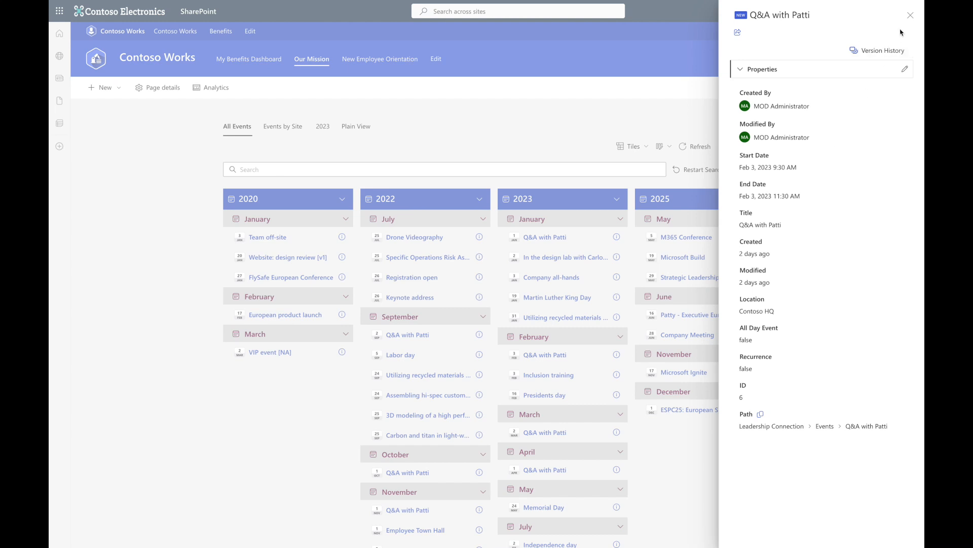
pyautogui.click(910, 15)
# - Search the events board for Ignite
pyautogui.click(238, 170)
pyautogui.write('Ignite')
pyautogui.press('Return')
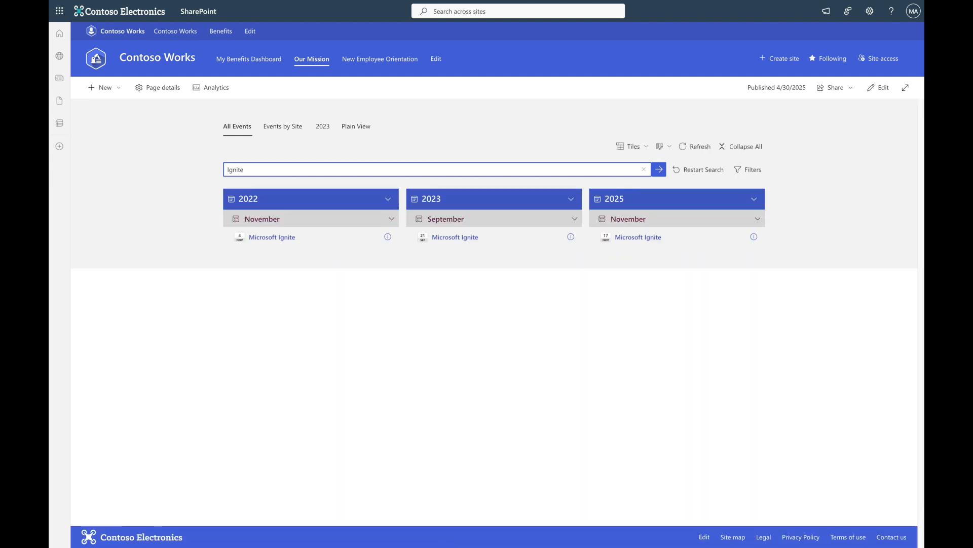
# - Clear the search to restore the full events board
pyautogui.click(644, 170)
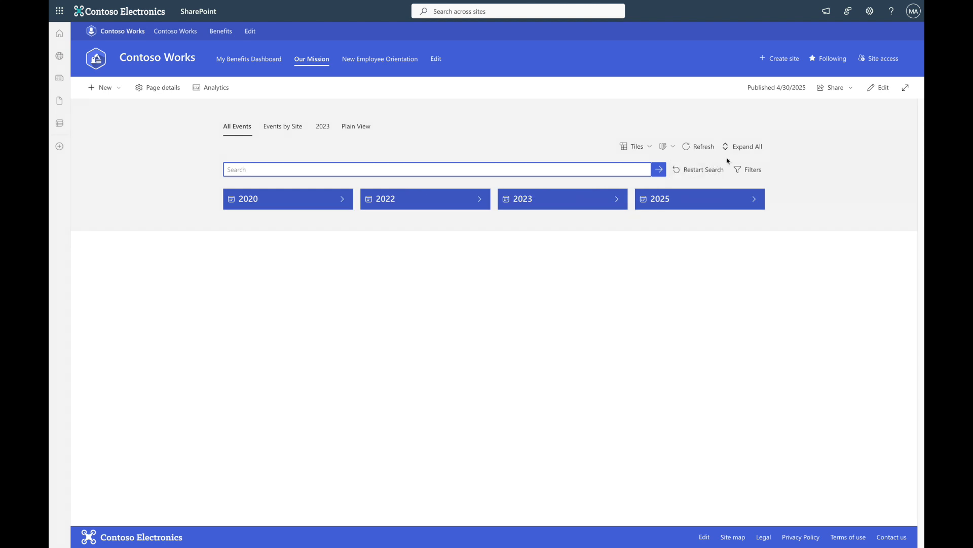
pyautogui.click(741, 152)
# - Switch to the Events by Site view and expand all its groups
pyautogui.click(290, 133)
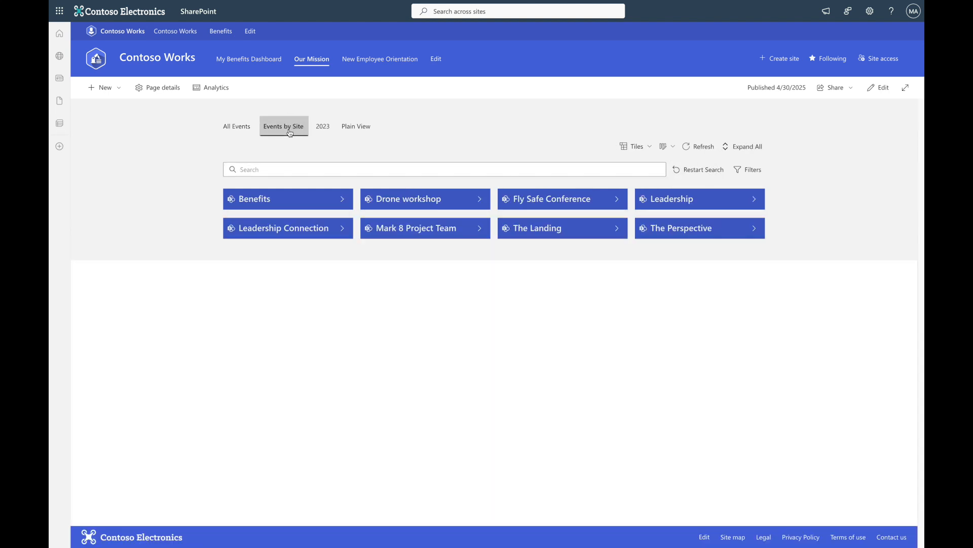
pyautogui.click(748, 152)
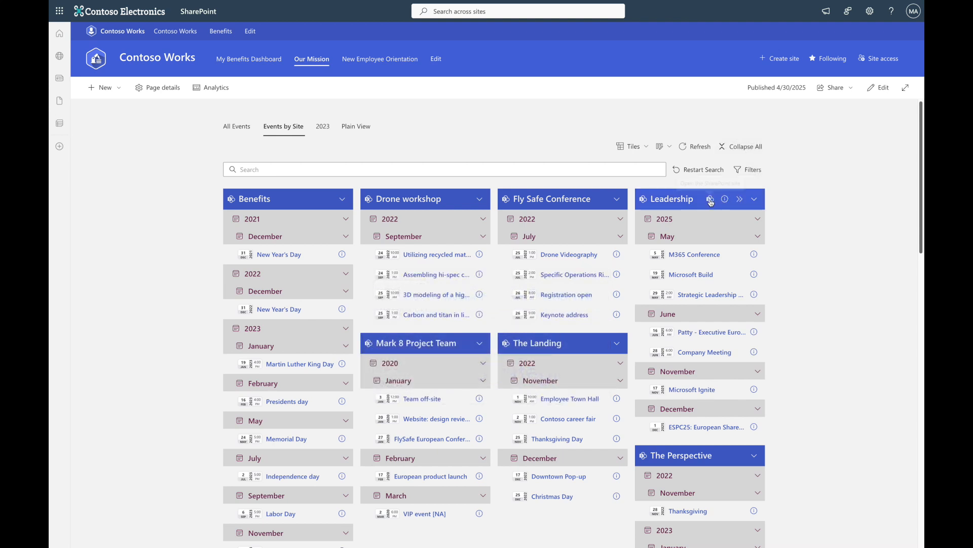
# - Open the Leadership site from its group and collapse its month groups, re-expanding December
pyautogui.click(711, 199)
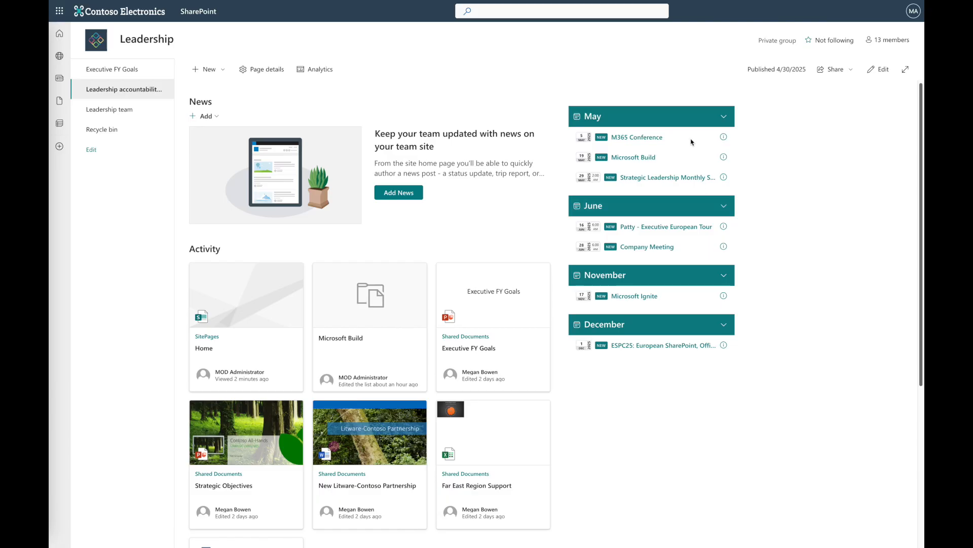
pyautogui.click(731, 119)
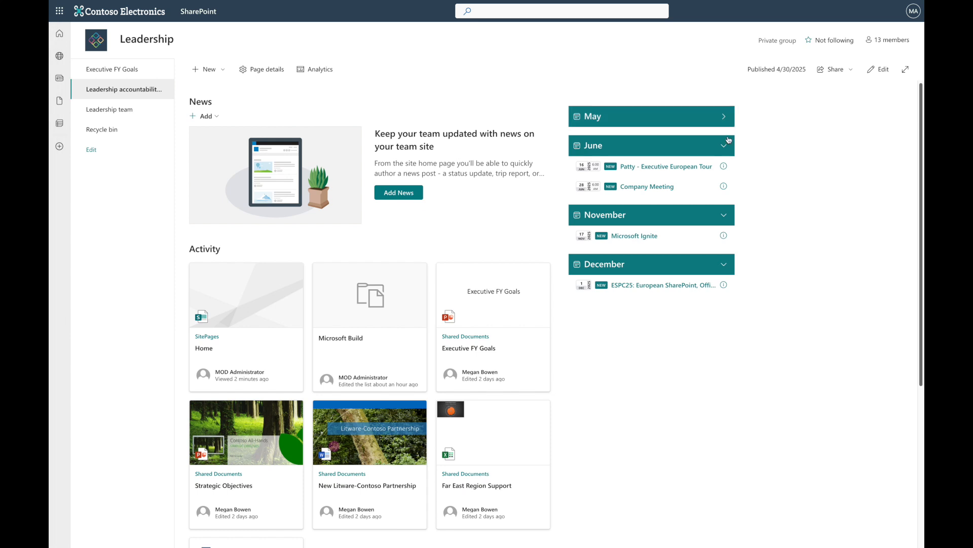
pyautogui.click(728, 144)
pyautogui.click(728, 175)
pyautogui.click(729, 203)
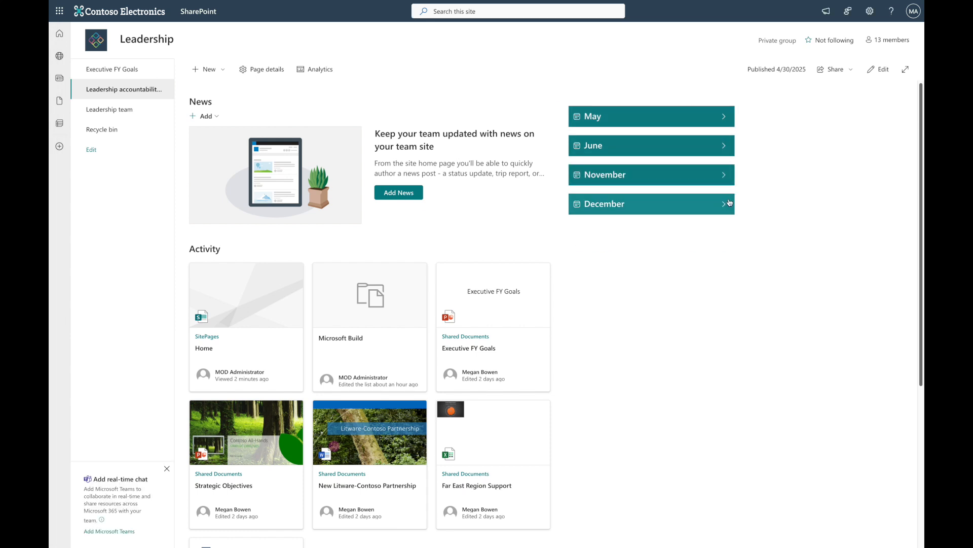
pyautogui.click(729, 202)
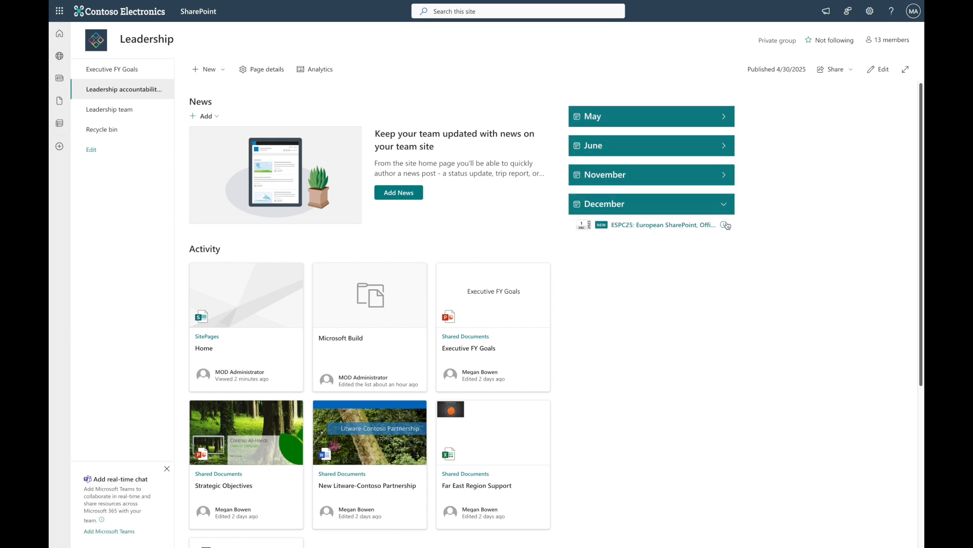
# - Open the details of the ESPC25 European SharePoint event and close the panel
pyautogui.click(727, 225)
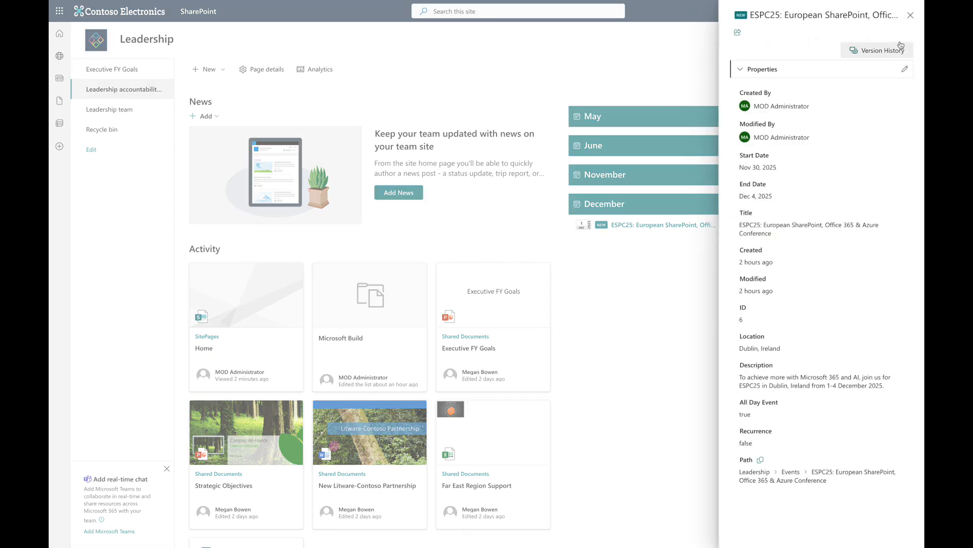
pyautogui.click(911, 15)
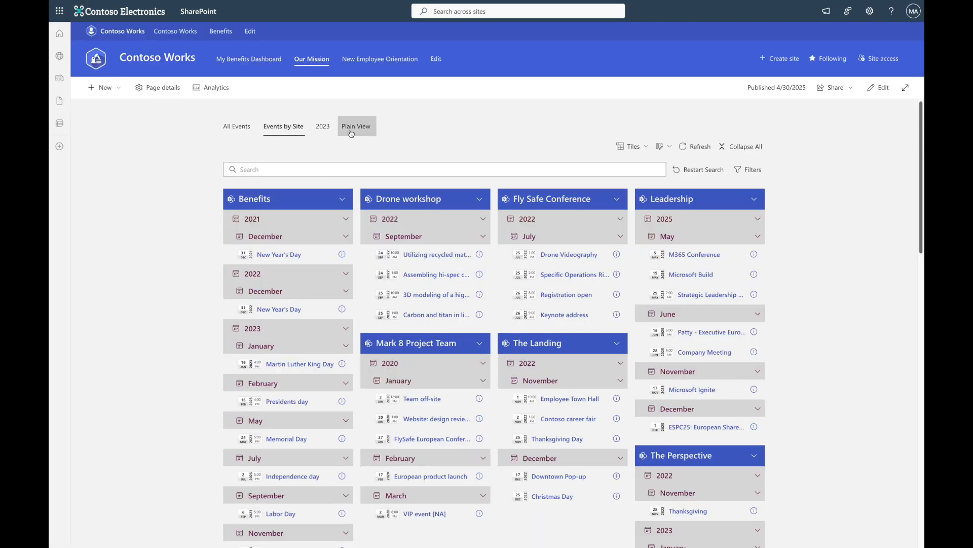
# - Browse the 2023 view and then the Plain View of the events board
pyautogui.click(325, 128)
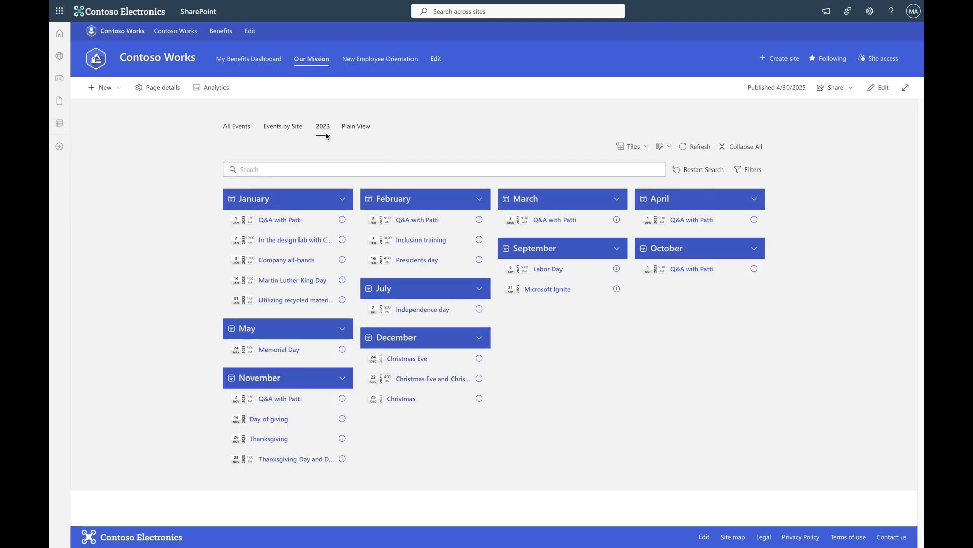
pyautogui.click(345, 127)
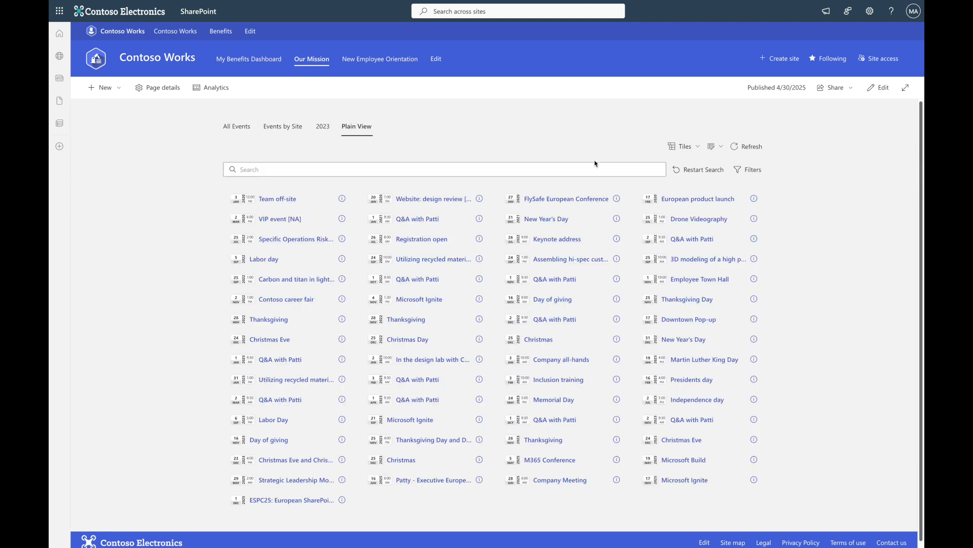
# - Put the page into edit mode and close the toolbox pane
pyautogui.click(885, 87)
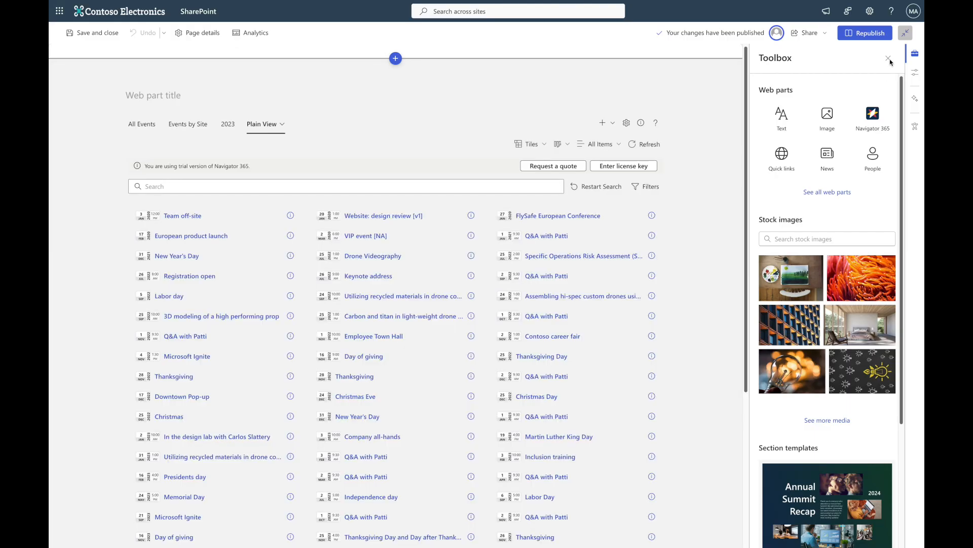
pyautogui.click(888, 58)
# - Add a new board to the events web part and name it 2025
pyautogui.click(700, 92)
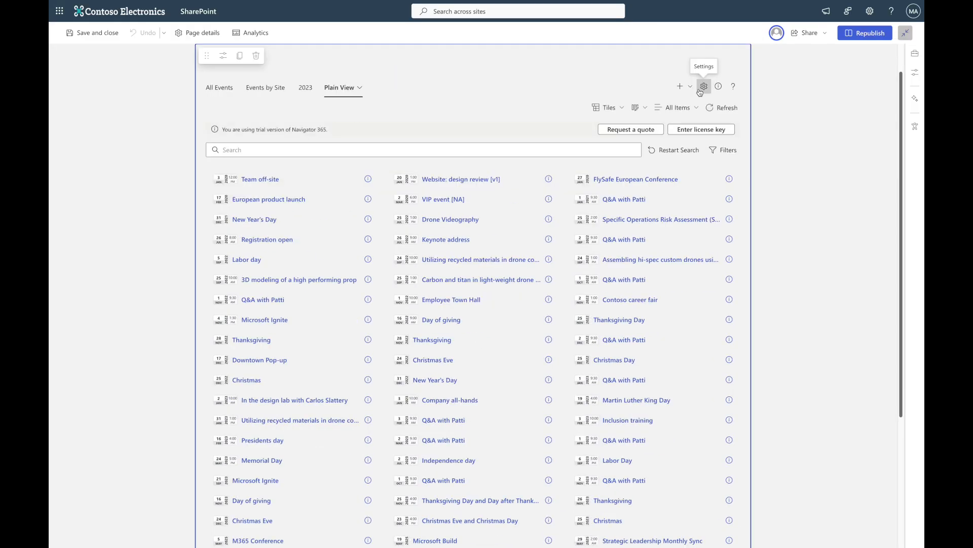
pyautogui.click(681, 87)
pyautogui.click(679, 103)
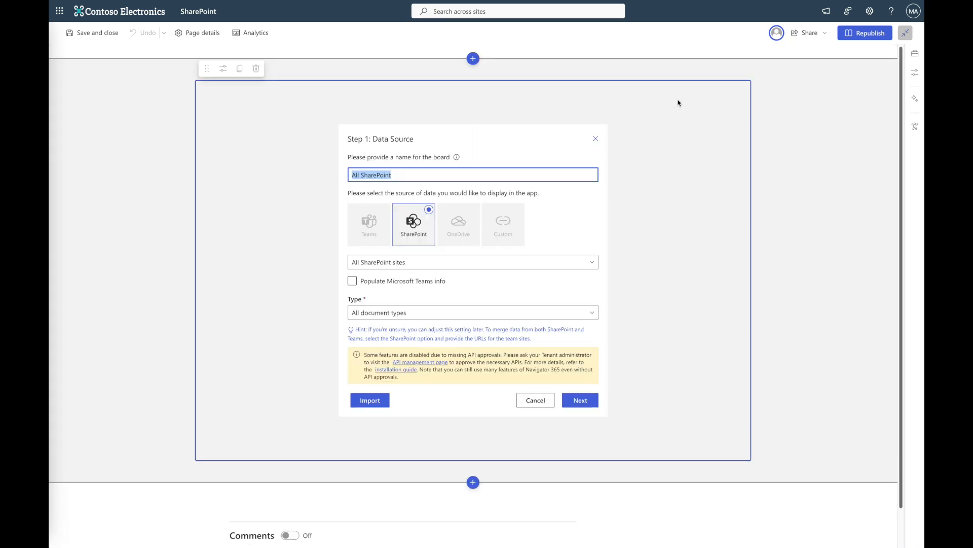
pyautogui.write('2025')
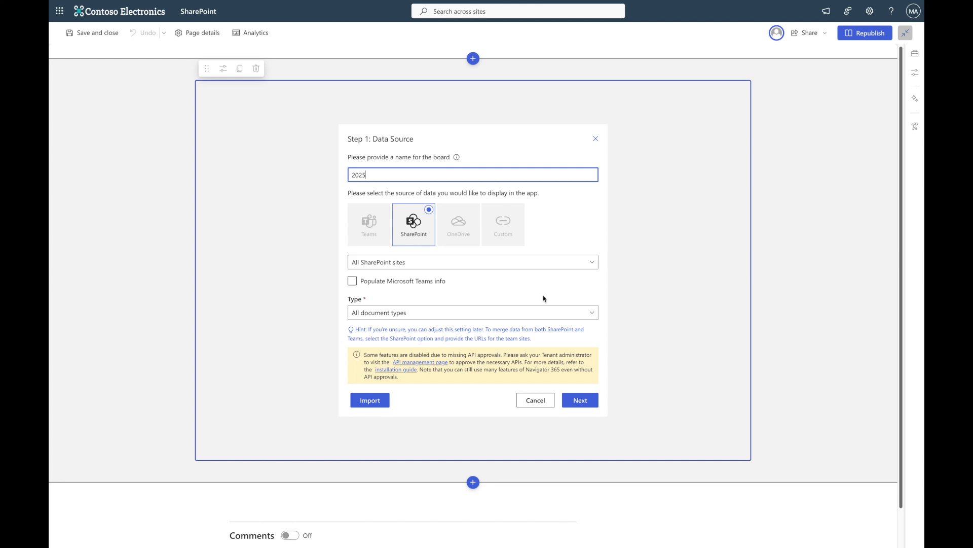
# - Limit the board's SharePoint data type to Events only
pyautogui.click(531, 312)
pyautogui.click(355, 327)
pyautogui.click(355, 451)
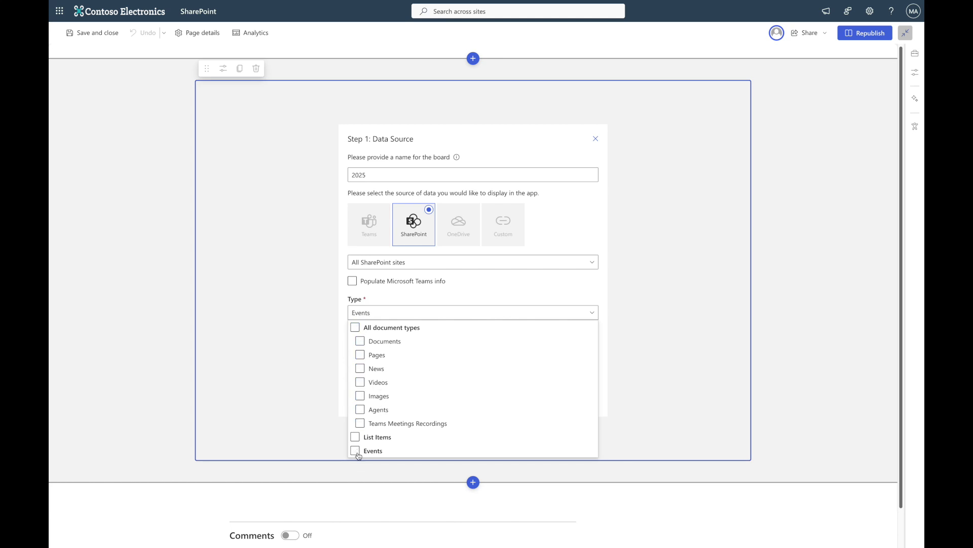
pyautogui.click(678, 339)
# - Finish the board wizard with the Multi Column with Search preset and expand all groups
pyautogui.click(591, 400)
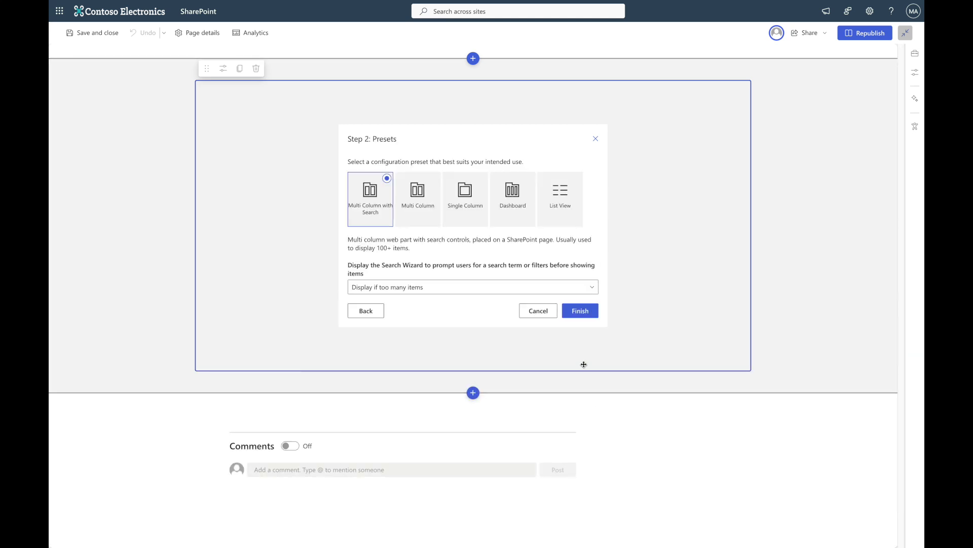
pyautogui.click(587, 313)
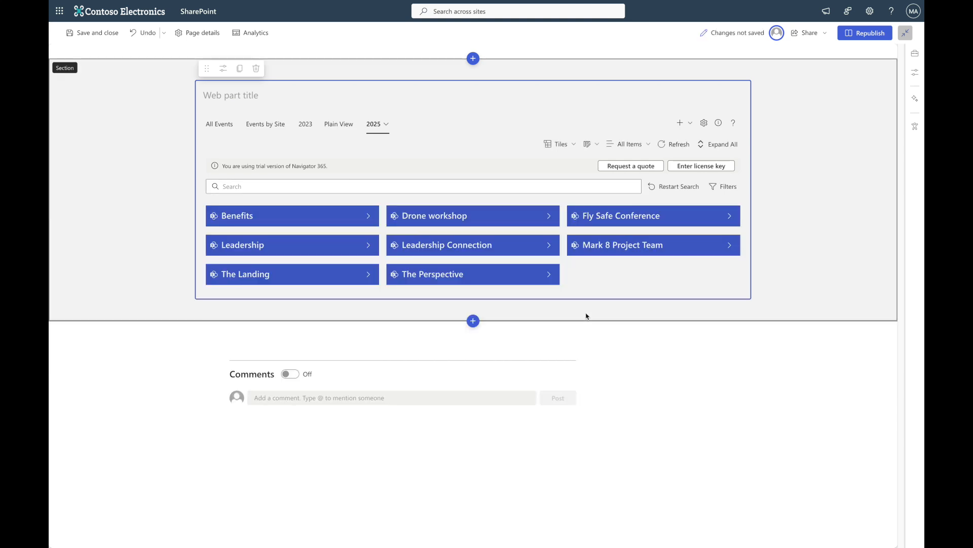
pyautogui.click(714, 151)
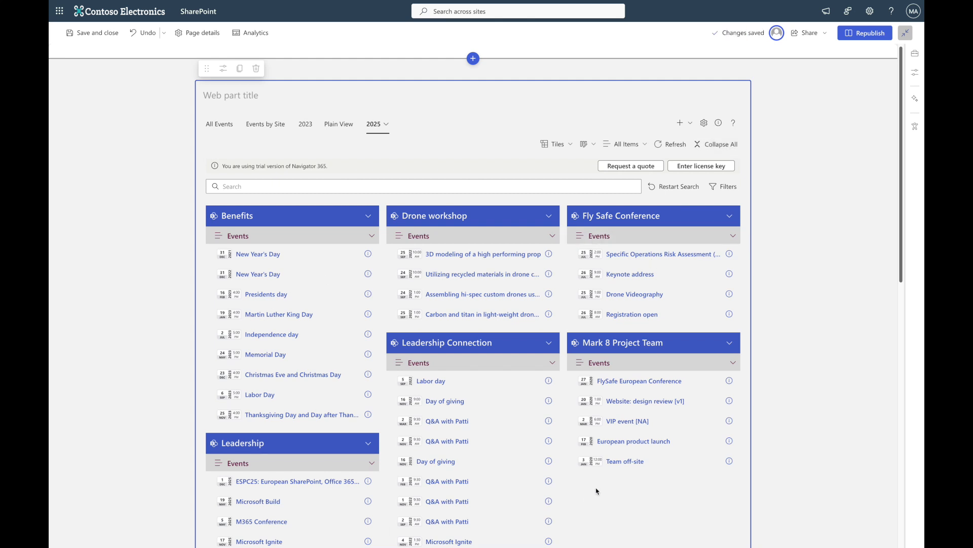
# - Open the web part settings, edit the All Items view, and remove the Site and Channel grouping levels
pyautogui.click(704, 123)
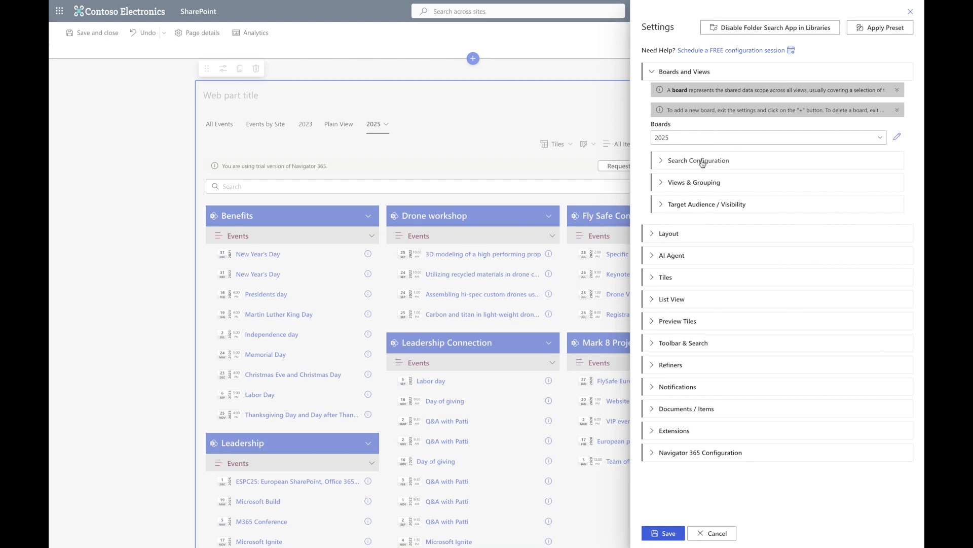
pyautogui.click(704, 182)
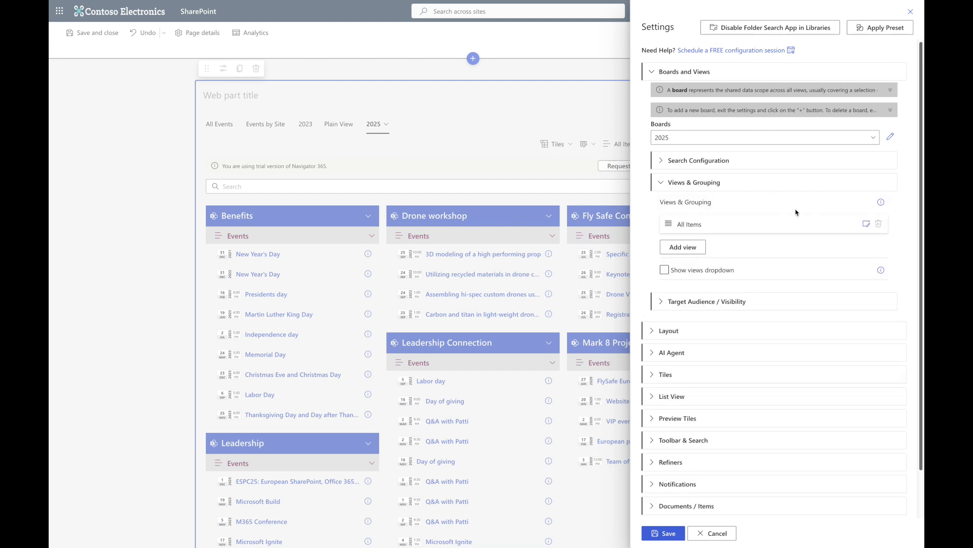
pyautogui.click(870, 226)
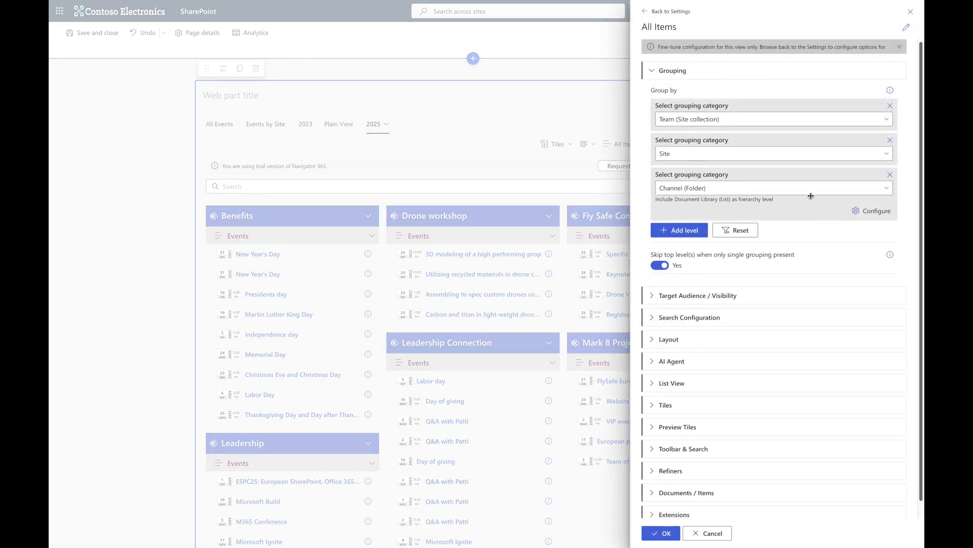
pyautogui.click(890, 140)
pyautogui.click(890, 140)
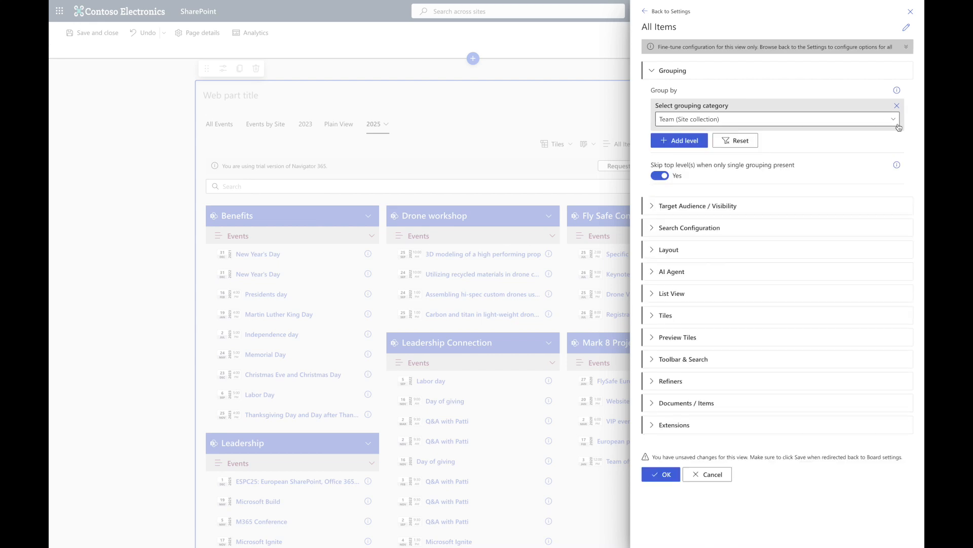
# - Change the remaining grouping level's category to Managed property
pyautogui.click(897, 106)
pyautogui.click(682, 102)
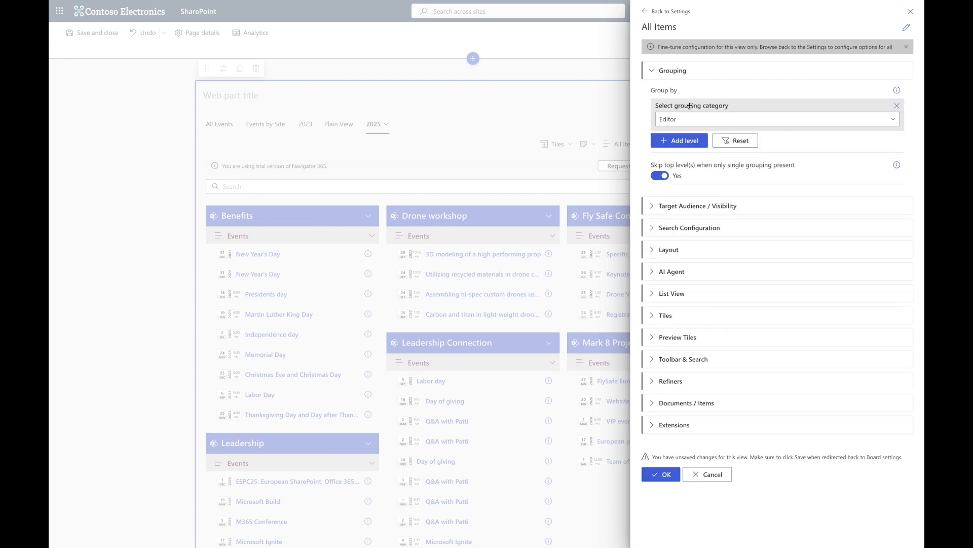
pyautogui.click(703, 120)
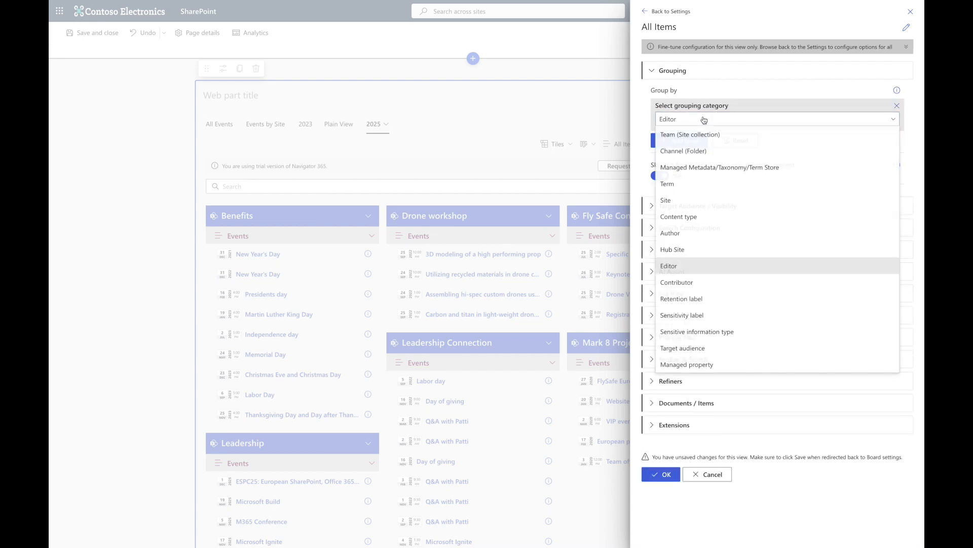
pyautogui.click(709, 361)
# - Configure the grouping level with property name EventDateOWSDATE and underlying column type Date
pyautogui.click(864, 143)
pyautogui.click(455, 212)
pyautogui.write('EventDateOWSDATE')
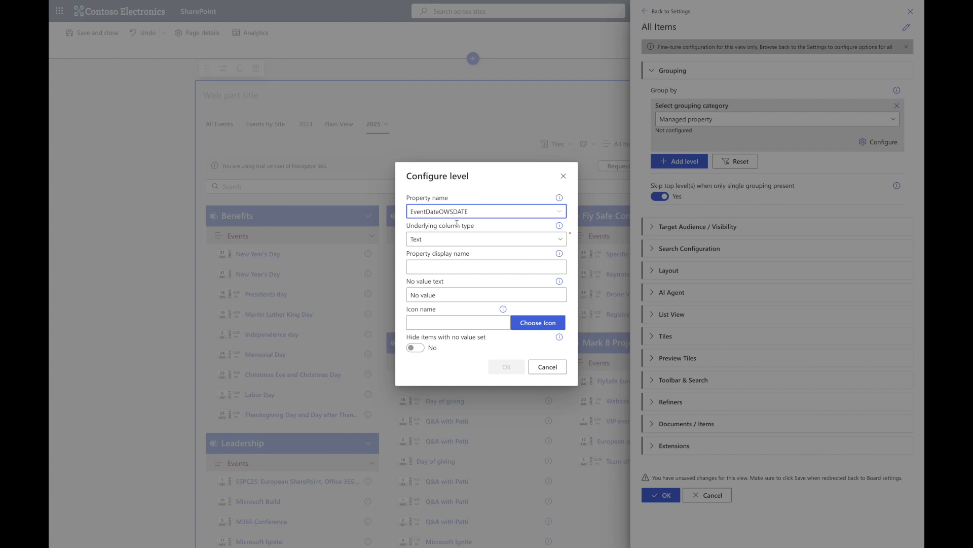
pyautogui.click(463, 241)
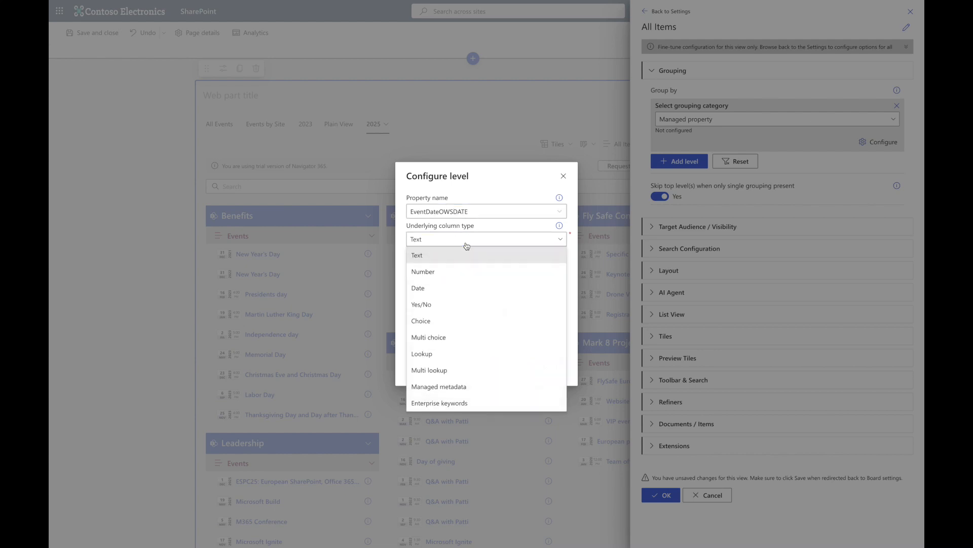
pyautogui.click(470, 287)
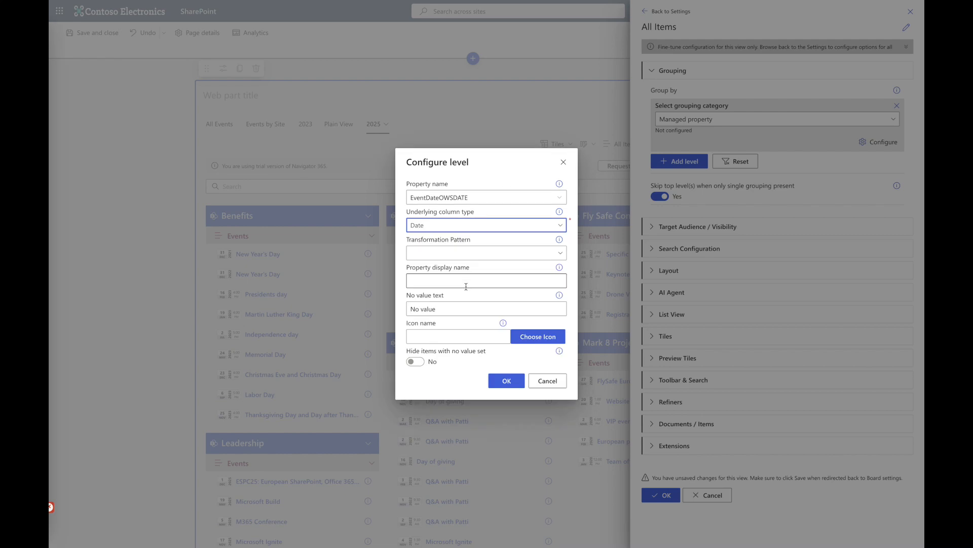
# - Set the grouping level's transformation pattern to May and its property display name to Event
pyautogui.click(476, 253)
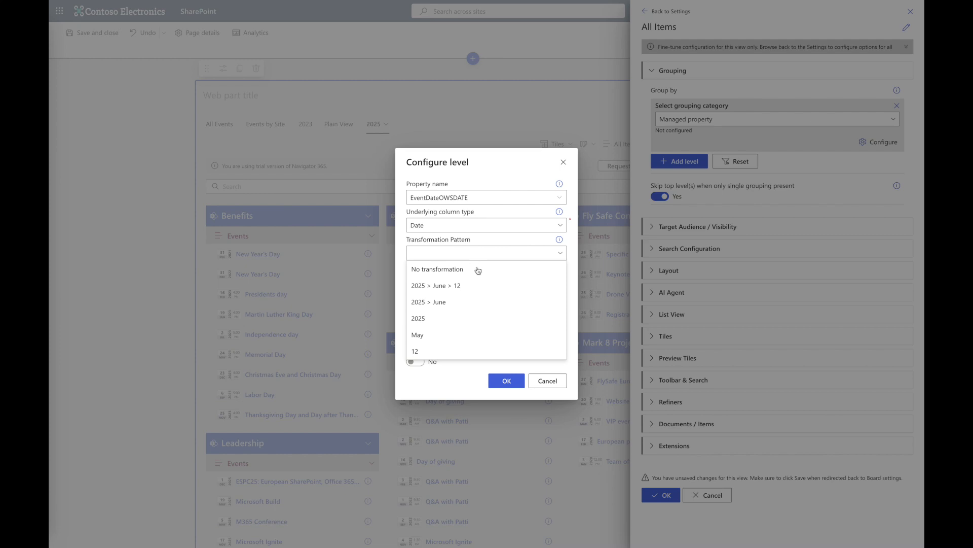
pyautogui.click(453, 335)
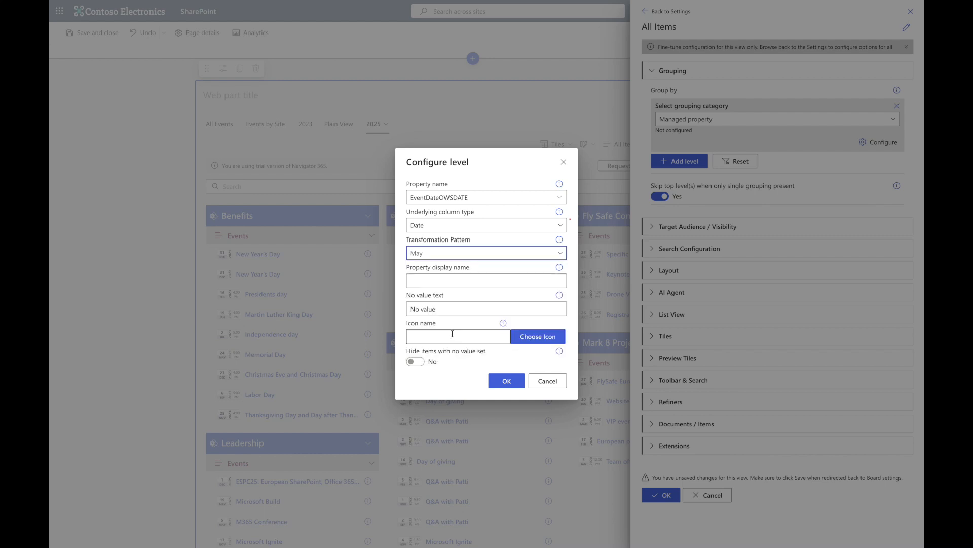
pyautogui.click(510, 286)
pyautogui.write('Event')
# - Search icons for calendar, choose the Calendar icon, and confirm the grouping level
pyautogui.click(528, 333)
pyautogui.write('calendar')
pyautogui.click(660, 40)
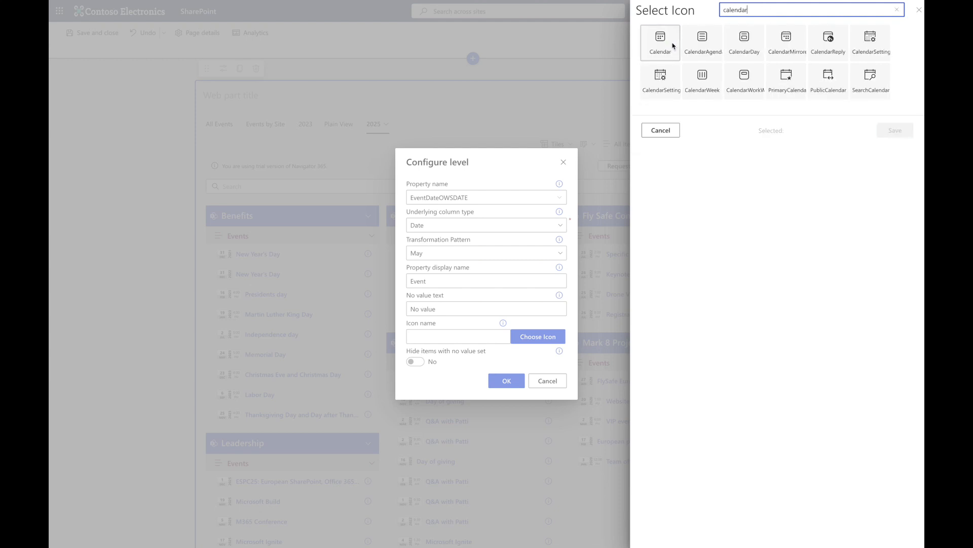
pyautogui.click(895, 131)
pyautogui.click(509, 381)
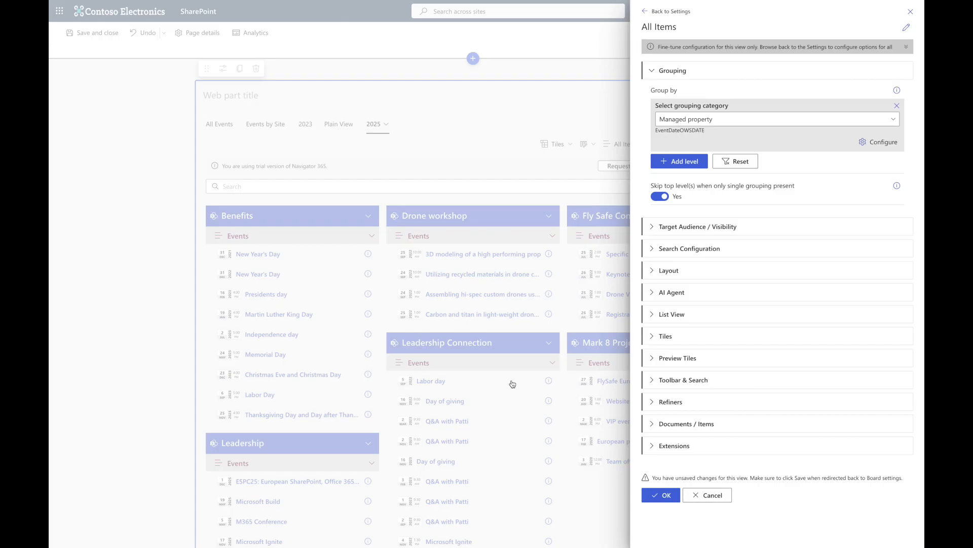
# - Apply the view changes, save the settings, and expand all groups on the board
pyautogui.click(661, 495)
pyautogui.click(660, 531)
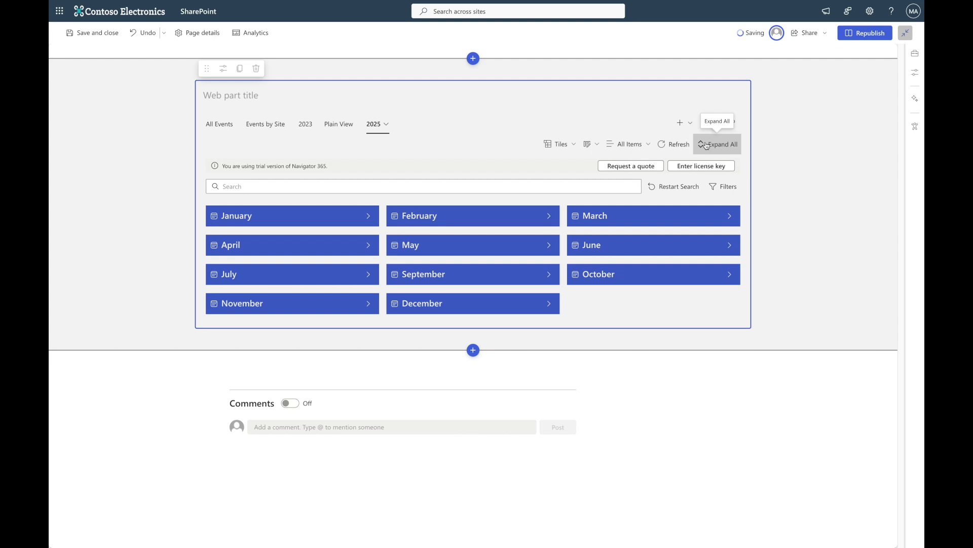
pyautogui.click(706, 145)
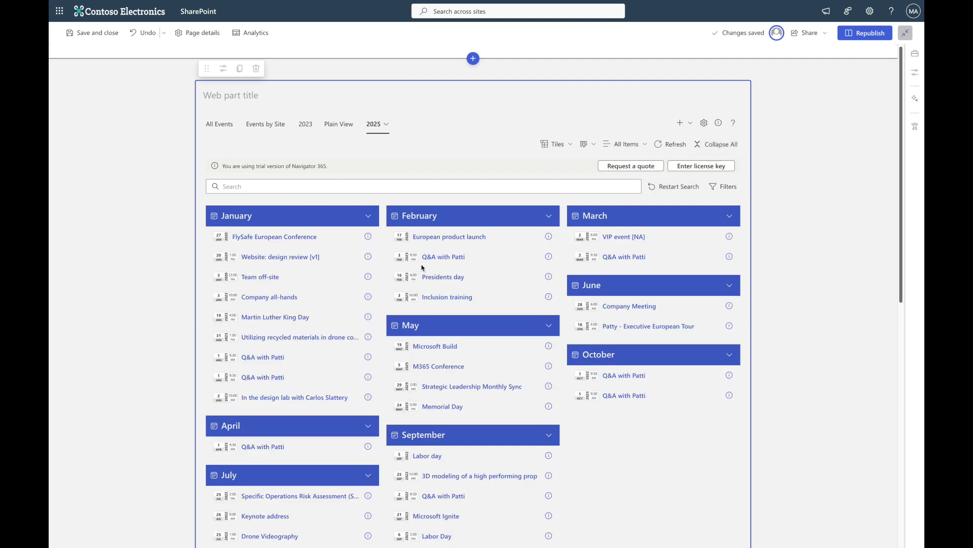
# - In the board's search configuration, sort items by managed property ascending using EventDateOWSDATE
pyautogui.click(407, 254)
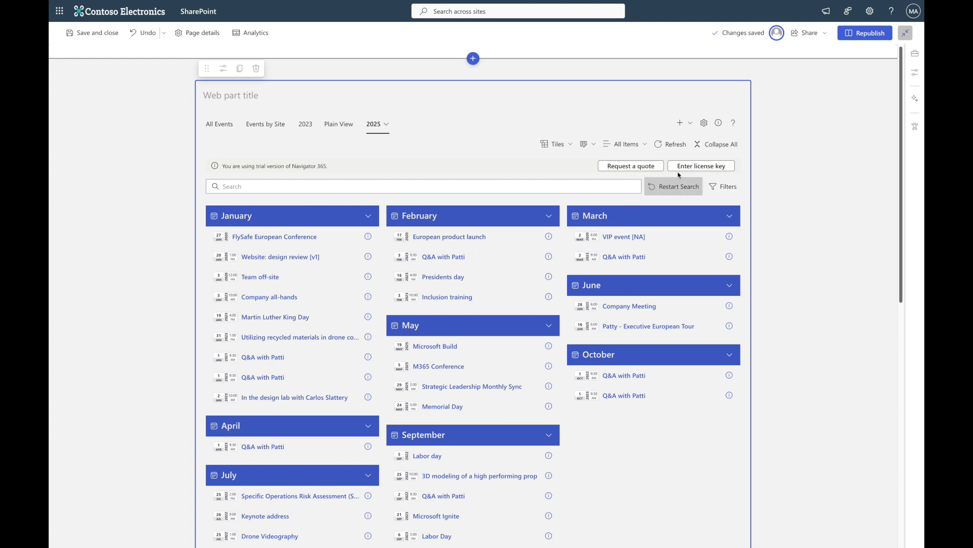
pyautogui.click(706, 128)
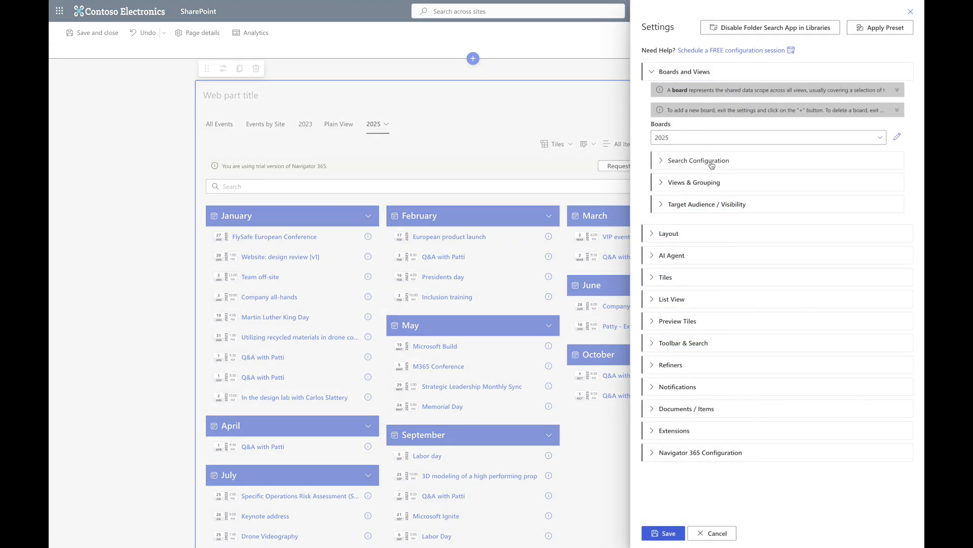
pyautogui.click(715, 162)
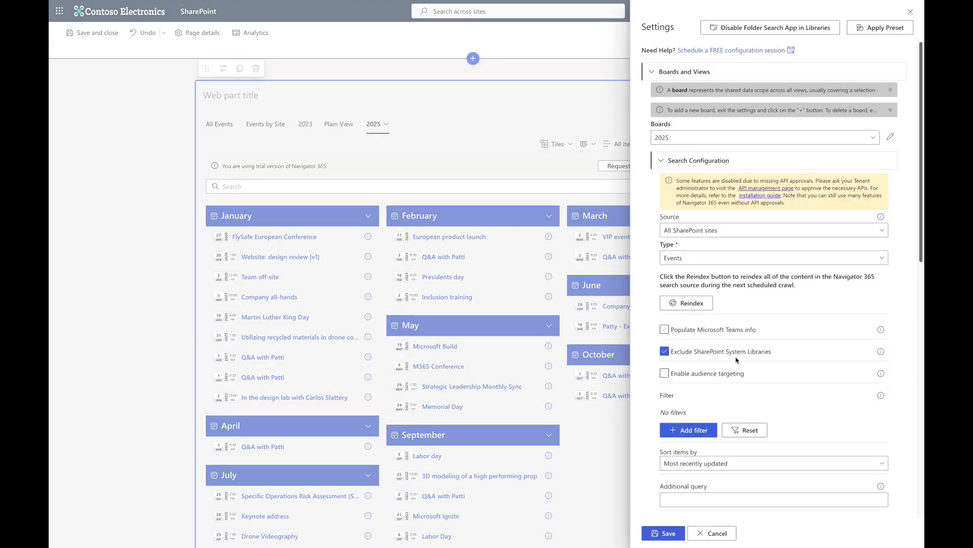
pyautogui.scroll(-4, 739, 389)
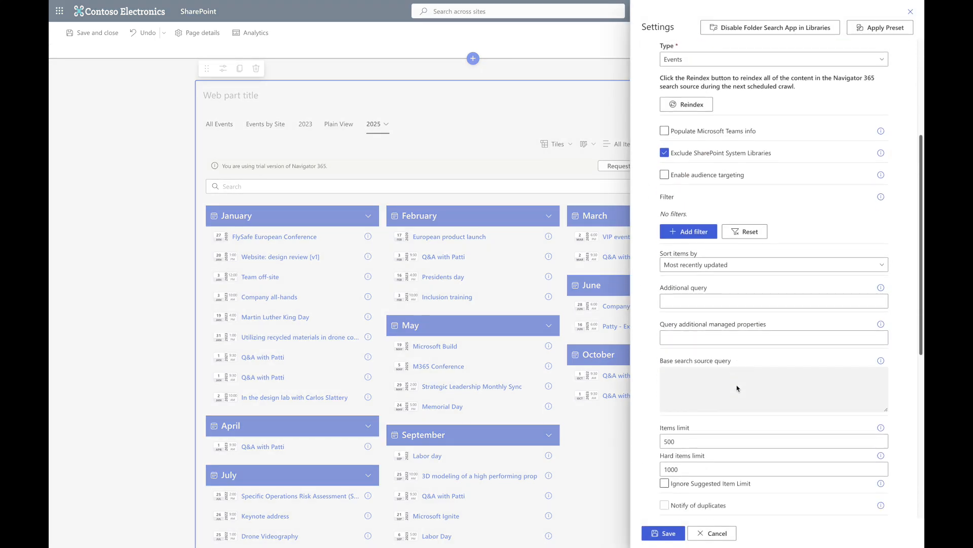
pyautogui.click(732, 266)
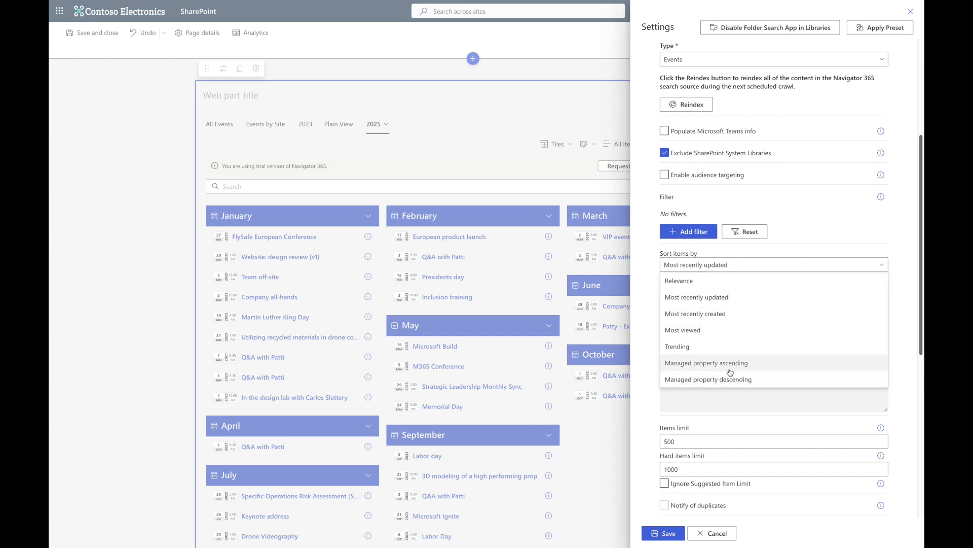
pyautogui.click(730, 372)
pyautogui.click(698, 293)
pyautogui.write('EventDateOWSDATE')
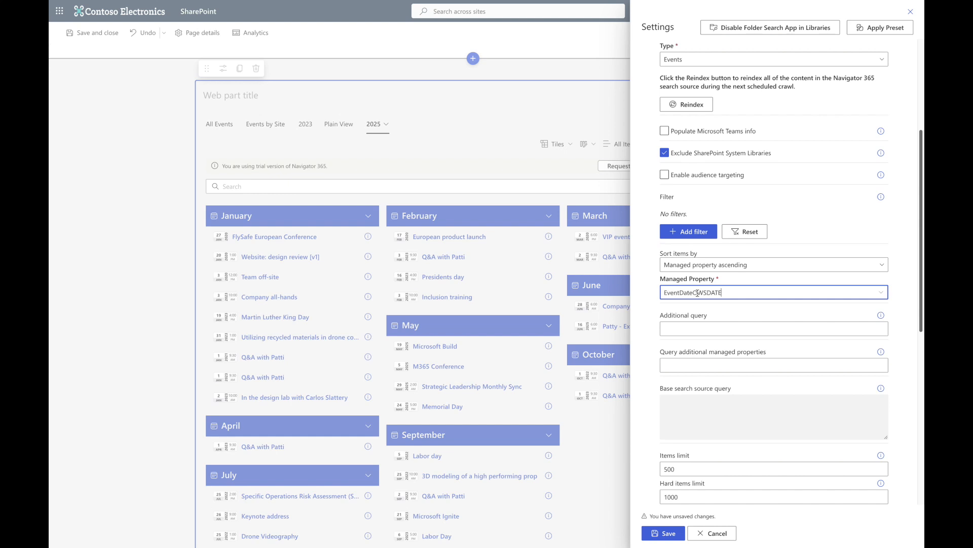
# - Add a managed property filter: EventDateOWSDATE More than or Equal 2025-01-01
pyautogui.click(693, 246)
pyautogui.click(695, 241)
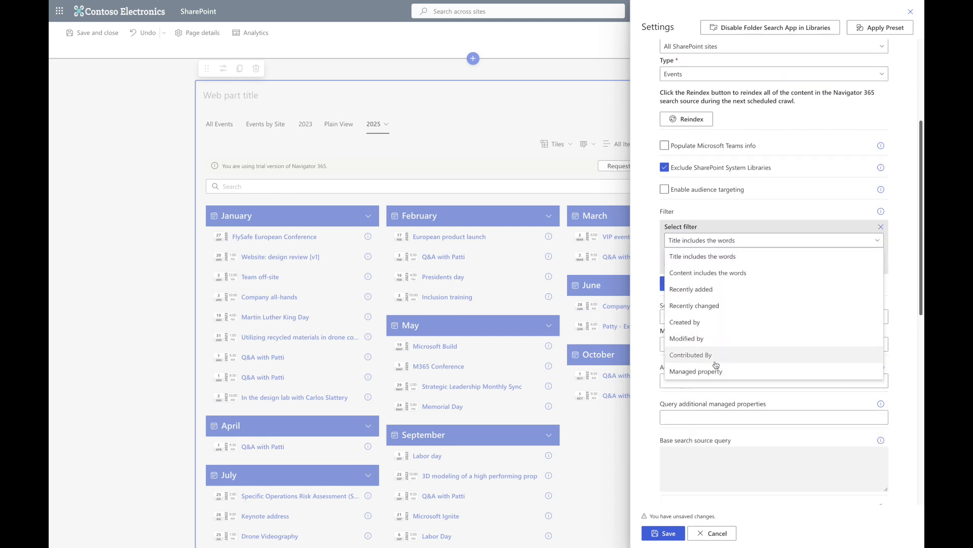
pyautogui.click(682, 374)
pyautogui.click(702, 270)
pyautogui.write('EventDateOWSDATE')
pyautogui.click(714, 288)
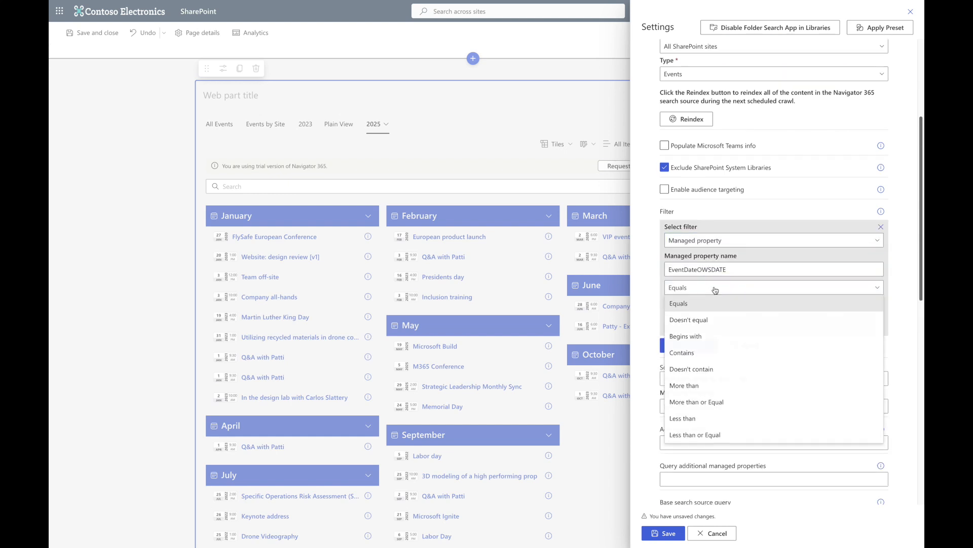
pyautogui.click(700, 401)
pyautogui.click(708, 306)
pyautogui.write('2025-01-01')
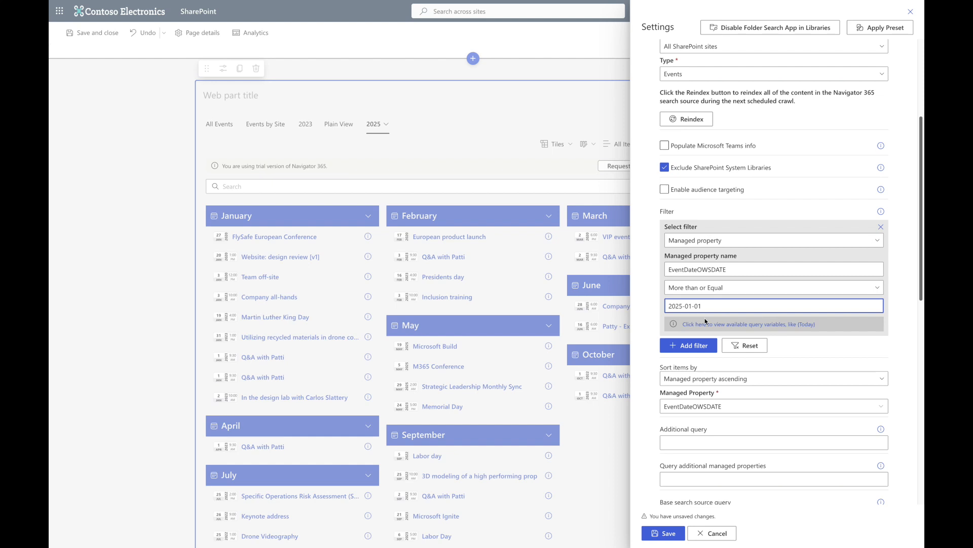
# - Add a second managed property filter: EventDateOWSDATE Less than or Equal 2025-12-31
pyautogui.click(693, 345)
pyautogui.click(704, 359)
pyautogui.click(700, 489)
pyautogui.click(694, 388)
pyautogui.write('EventDateOWSDATE')
pyautogui.click(700, 406)
pyautogui.click(700, 383)
pyautogui.click(710, 422)
pyautogui.write('2')
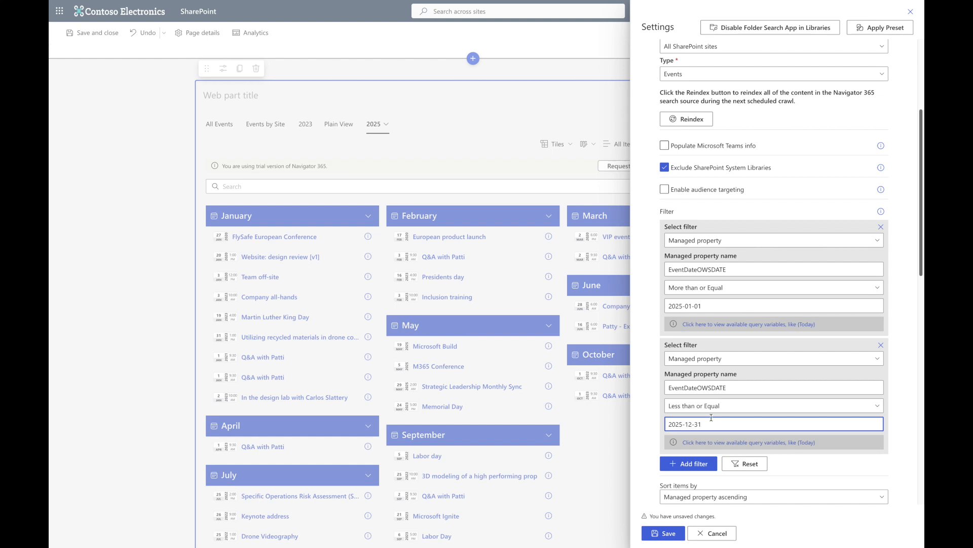
# - Set the layout's item sorting to Based on search source and save the settings
pyautogui.scroll(-9, 695, 464)
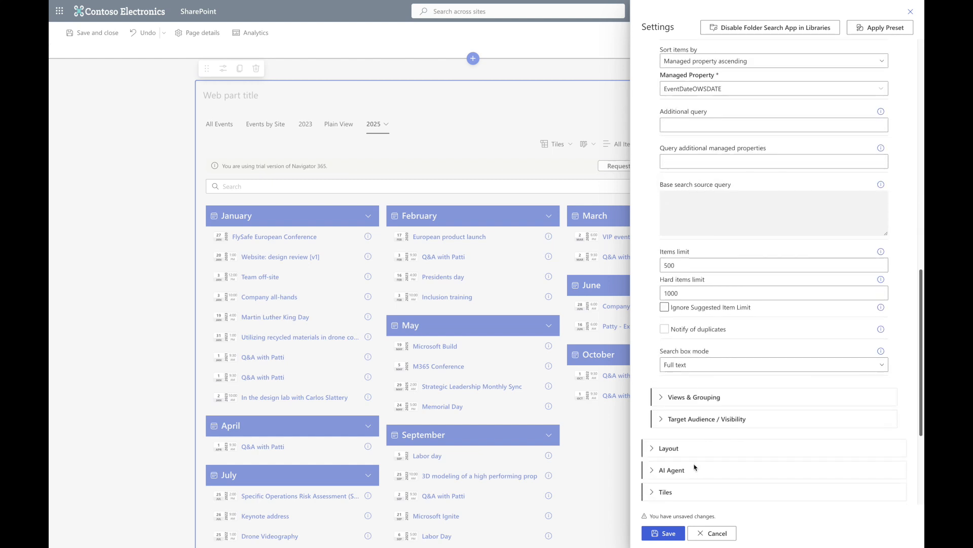
pyautogui.scroll(-4, 695, 465)
pyautogui.click(660, 265)
pyautogui.scroll(-4, 752, 400)
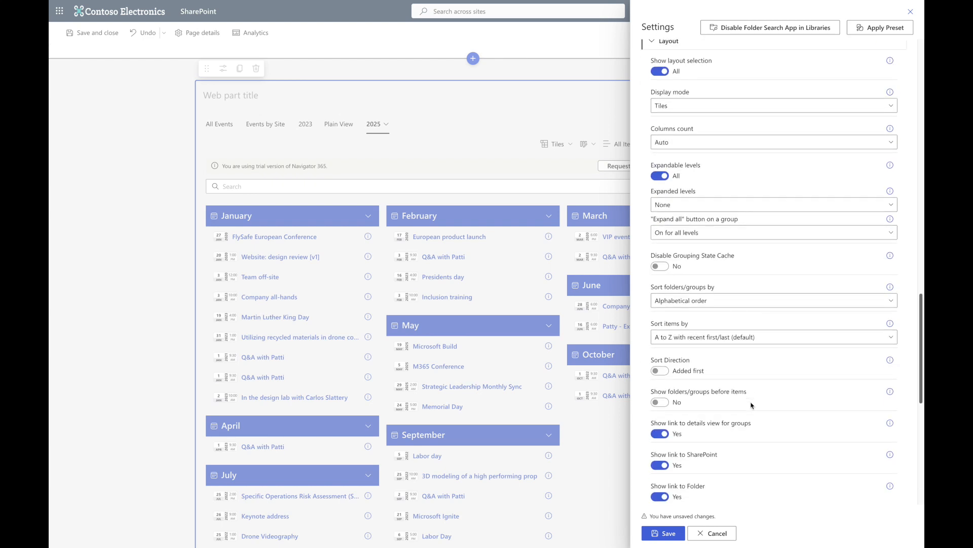
pyautogui.click(714, 338)
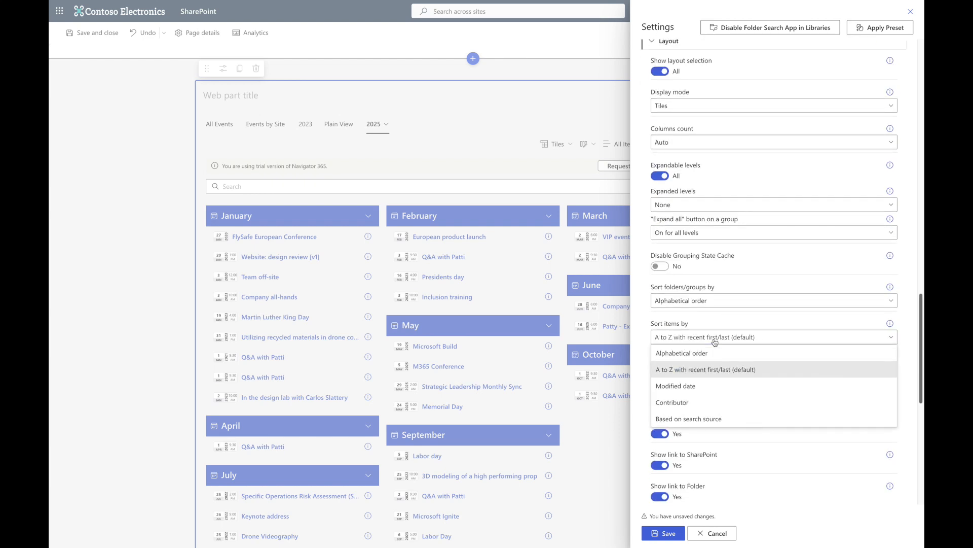
pyautogui.click(708, 418)
pyautogui.click(676, 531)
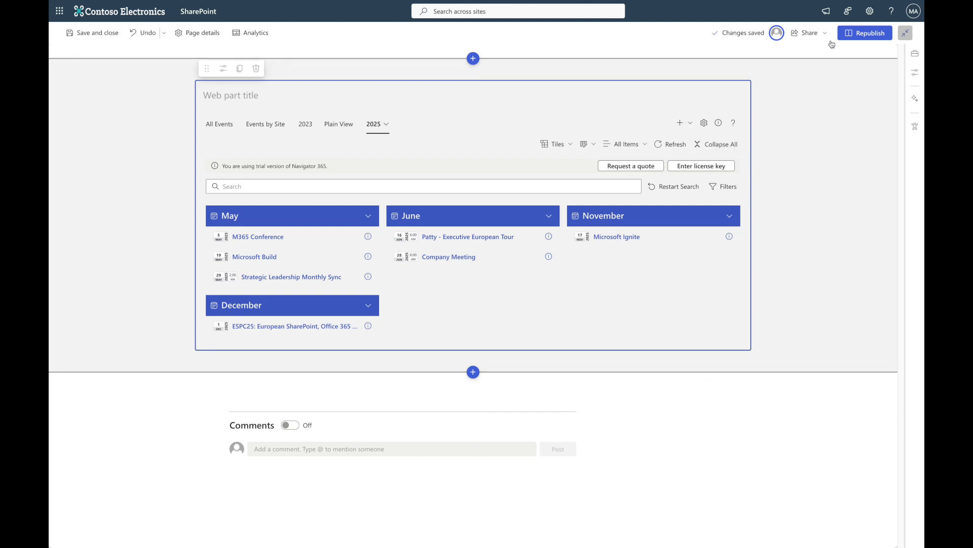
# - Republish the page and open the Company Meeting event's details
pyautogui.click(864, 33)
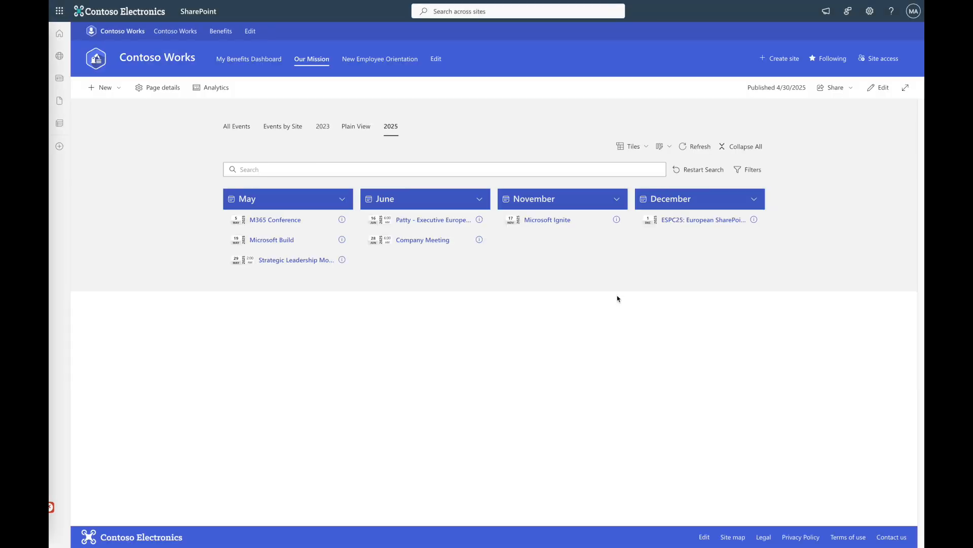
pyautogui.click(479, 240)
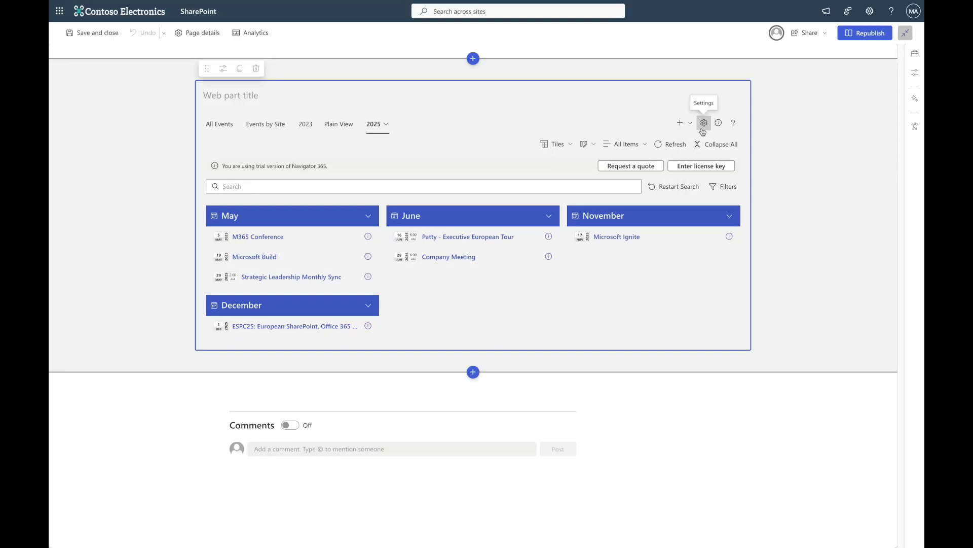
# - Set the events calendar icon type to Day, month and time and save the settings
pyautogui.click(703, 129)
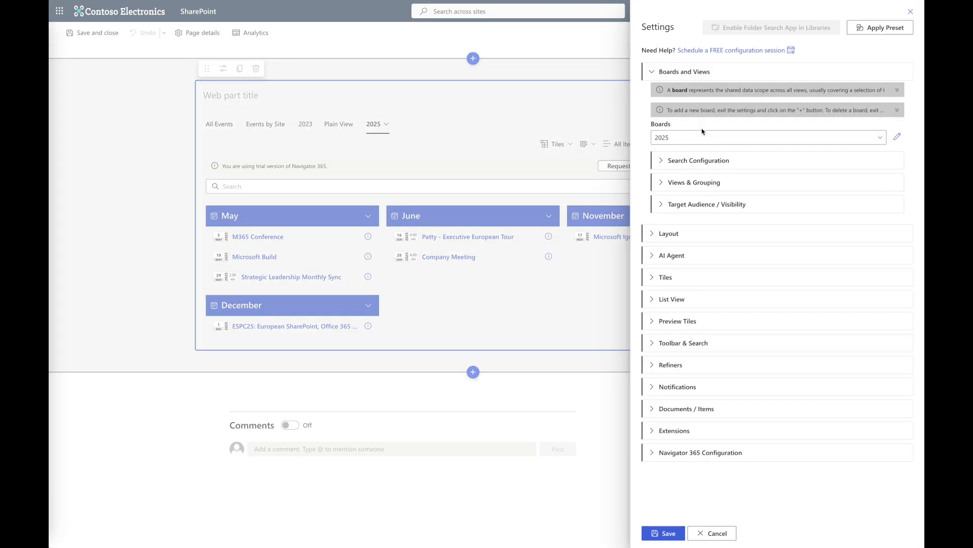
pyautogui.click(681, 409)
pyautogui.scroll(-7, 680, 413)
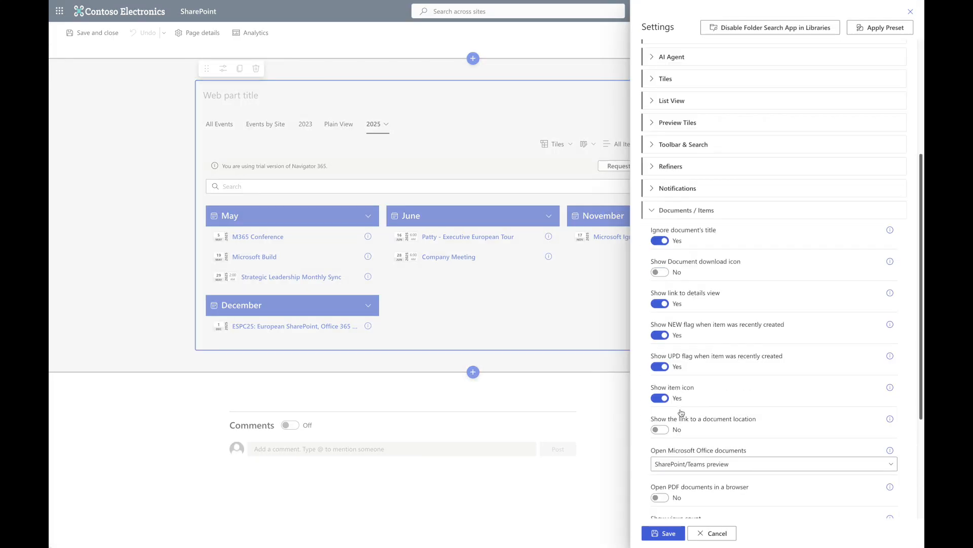
pyautogui.moveTo(724, 376); pyautogui.dragTo(678, 377)
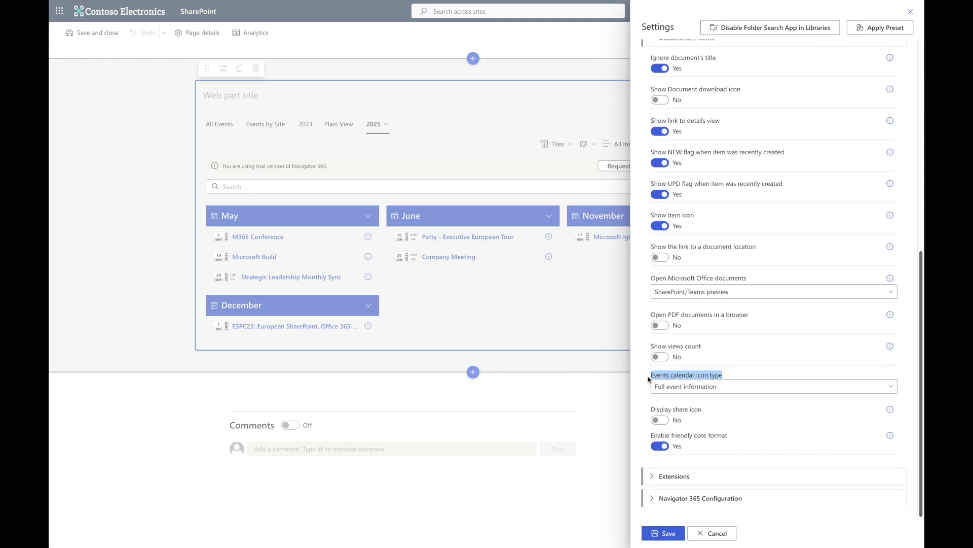
pyautogui.click(717, 387)
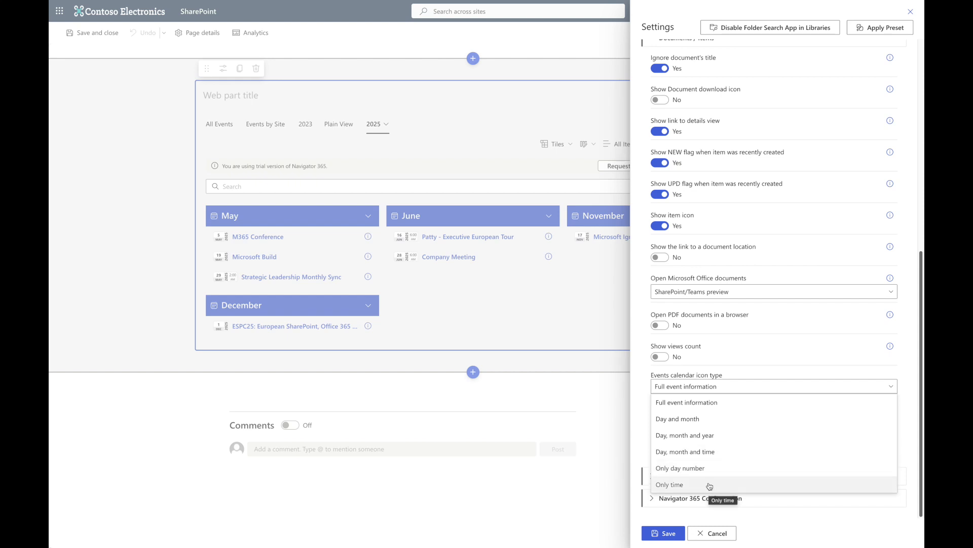
pyautogui.click(708, 452)
pyautogui.click(664, 533)
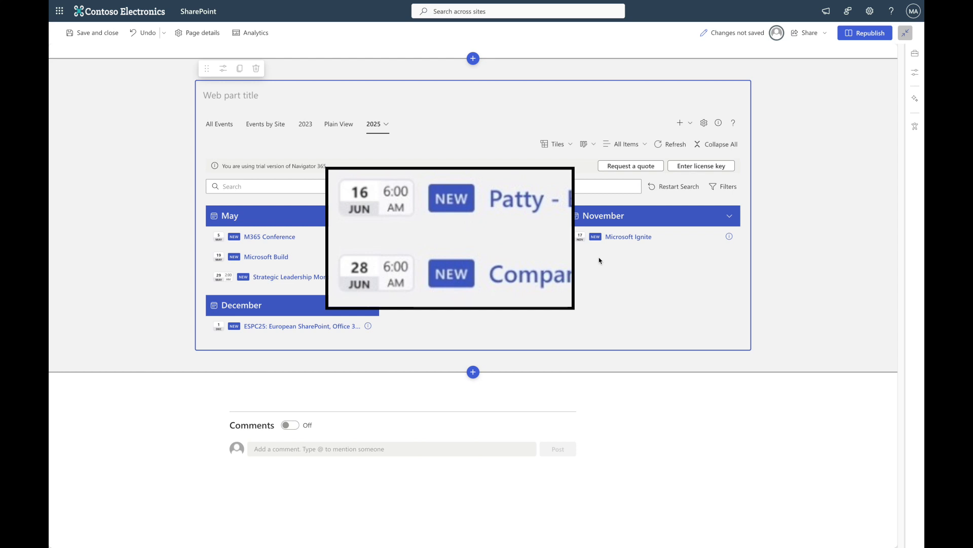
# - Set the events calendar icon type to Day and month and save the settings
pyautogui.click(704, 123)
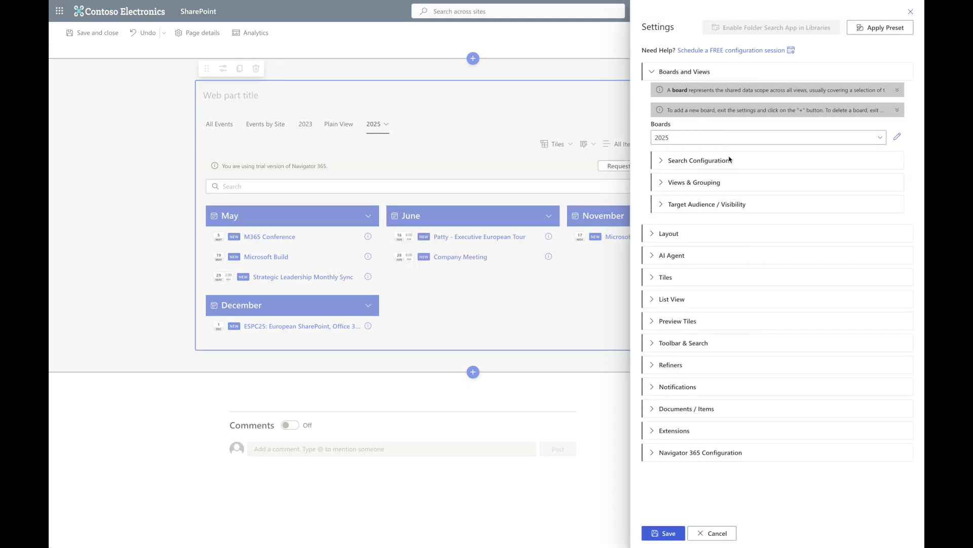
pyautogui.click(678, 409)
pyautogui.scroll(-7, 678, 409)
pyautogui.click(690, 413)
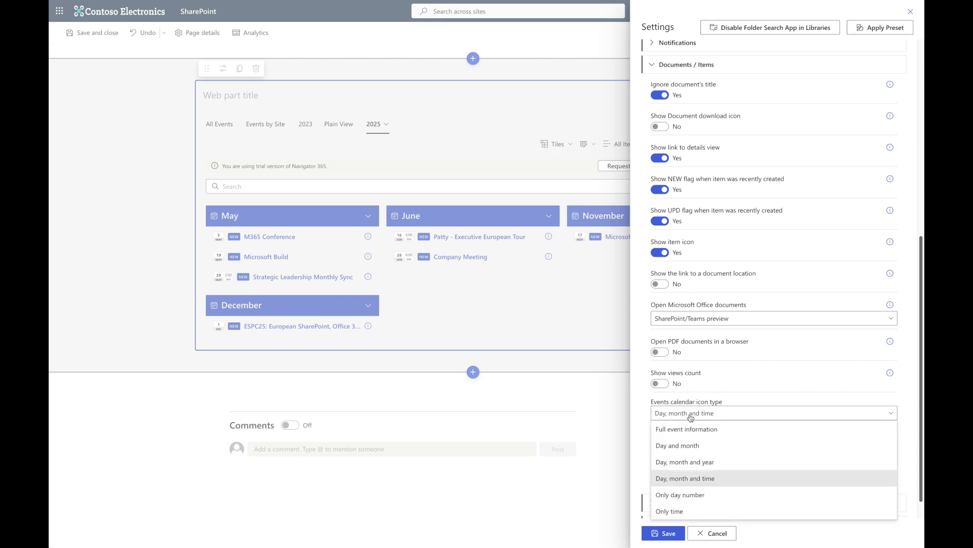
pyautogui.click(691, 453)
pyautogui.click(664, 533)
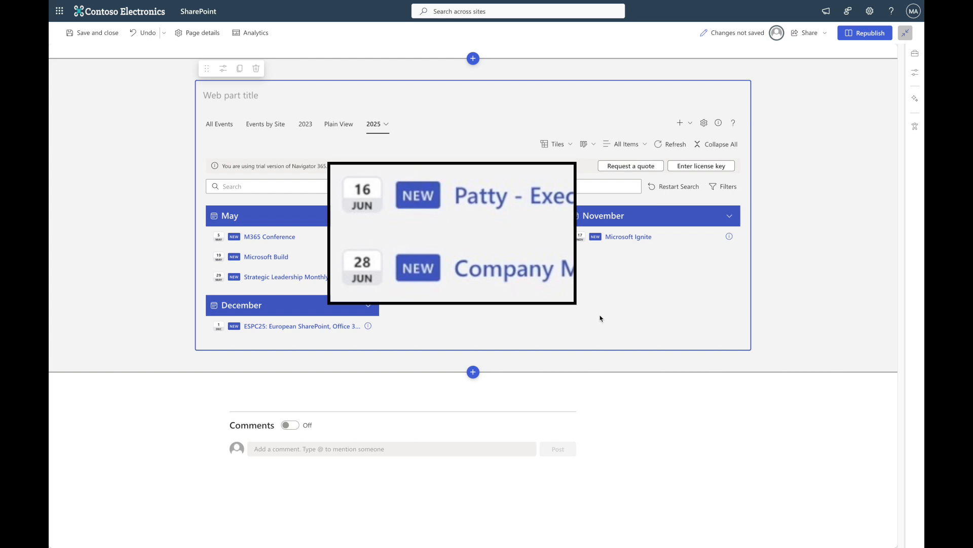
# - Set the events calendar icon type to Full event information and save the settings
pyautogui.click(703, 122)
pyautogui.click(680, 409)
pyautogui.scroll(-7, 706, 392)
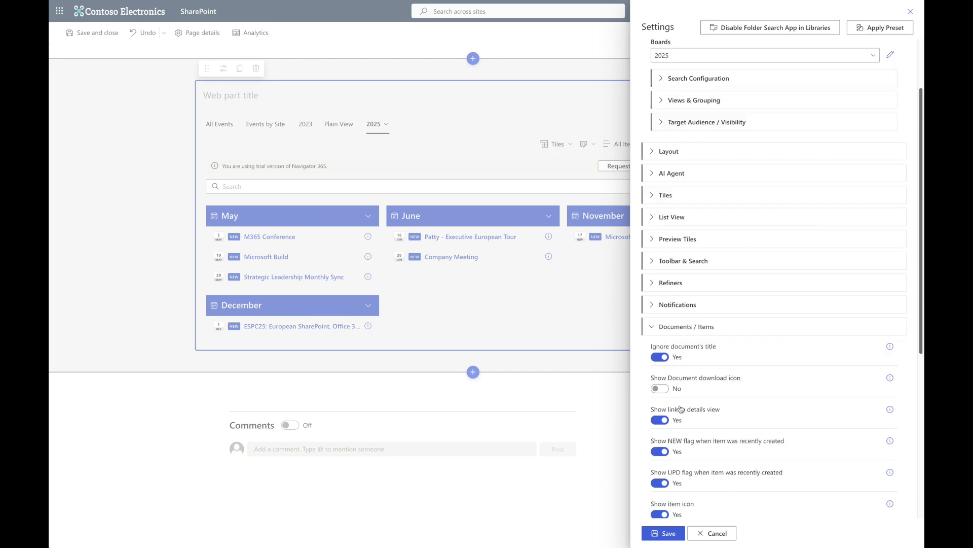
pyautogui.click(705, 391)
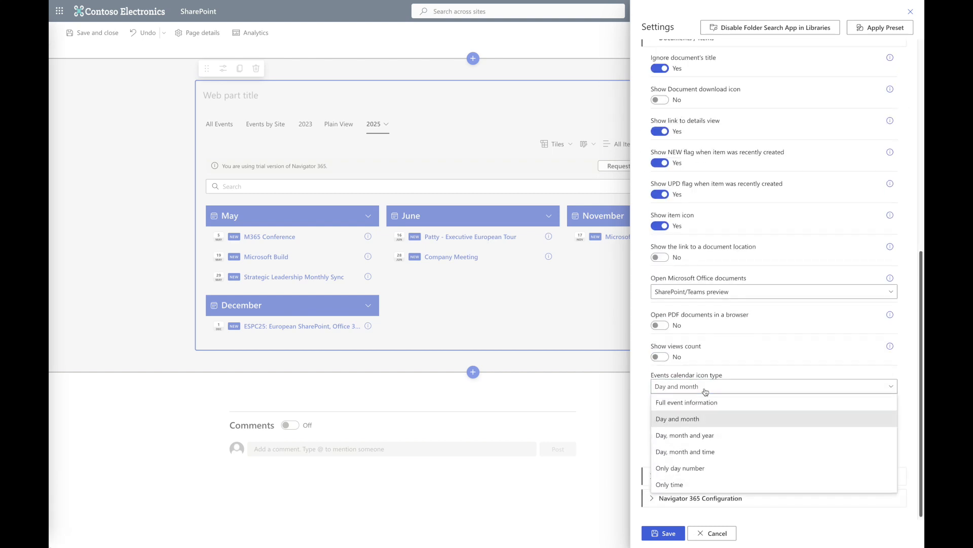
pyautogui.click(710, 400)
pyautogui.click(665, 533)
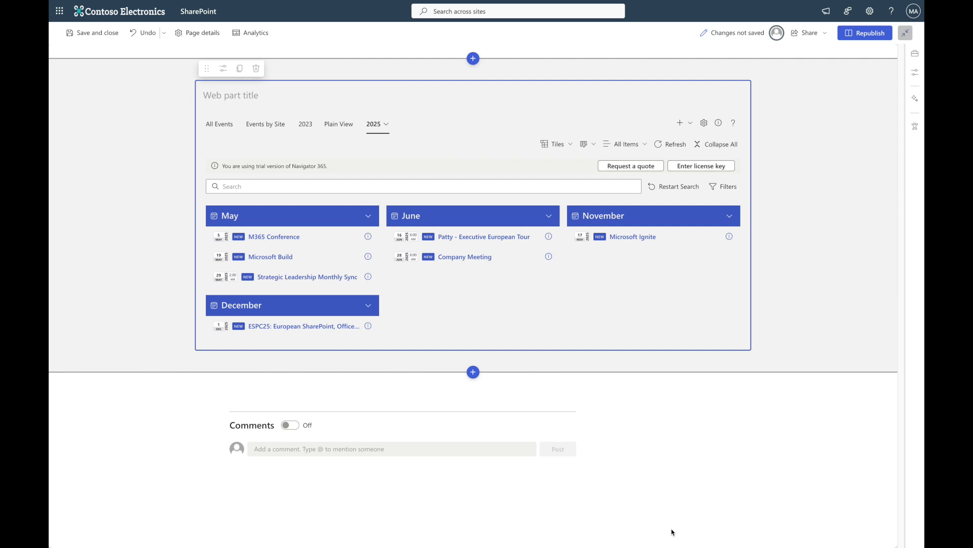
# - Turn off the UPD and NEW flags for items and save the settings
pyautogui.click(704, 123)
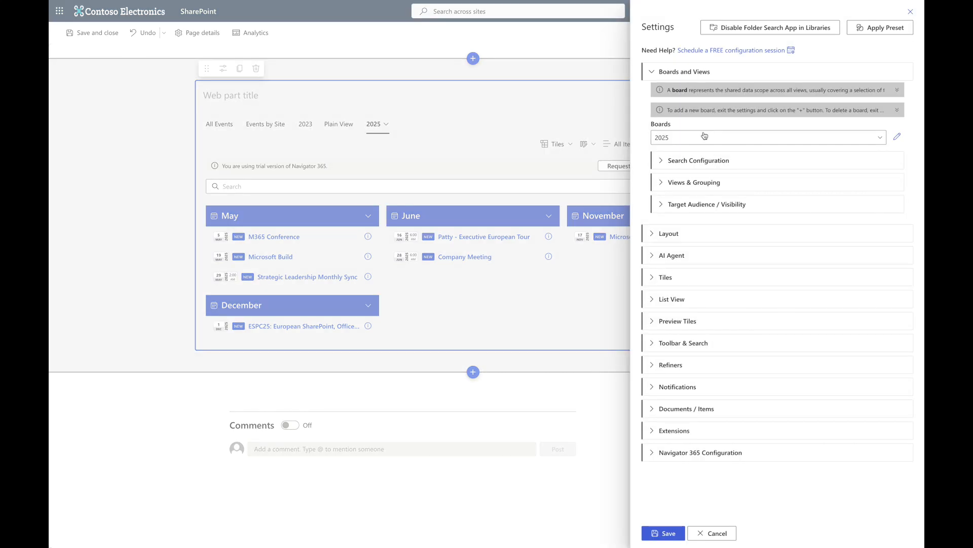
pyautogui.click(701, 408)
pyautogui.scroll(-4, 701, 407)
pyautogui.scroll(-3, 702, 407)
pyautogui.click(660, 209)
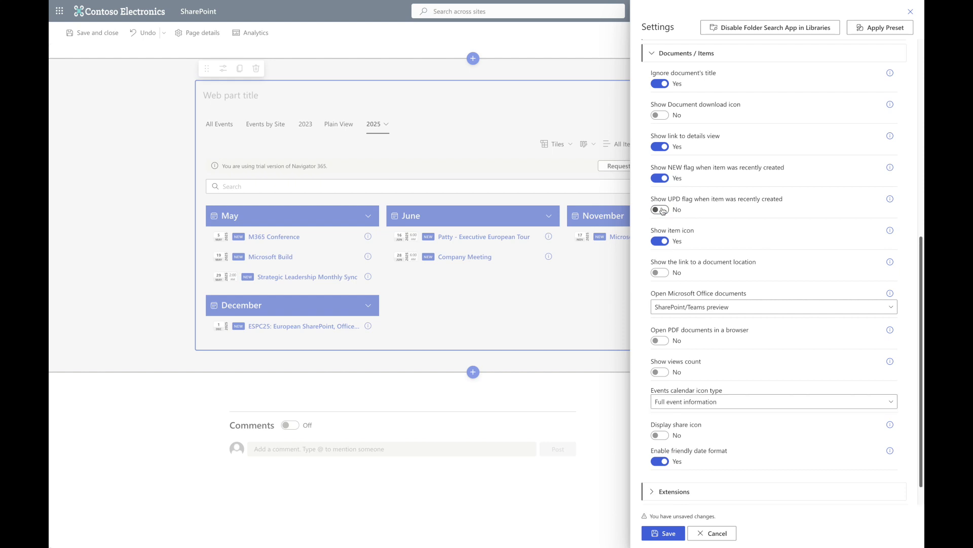
pyautogui.click(662, 181)
pyautogui.click(667, 533)
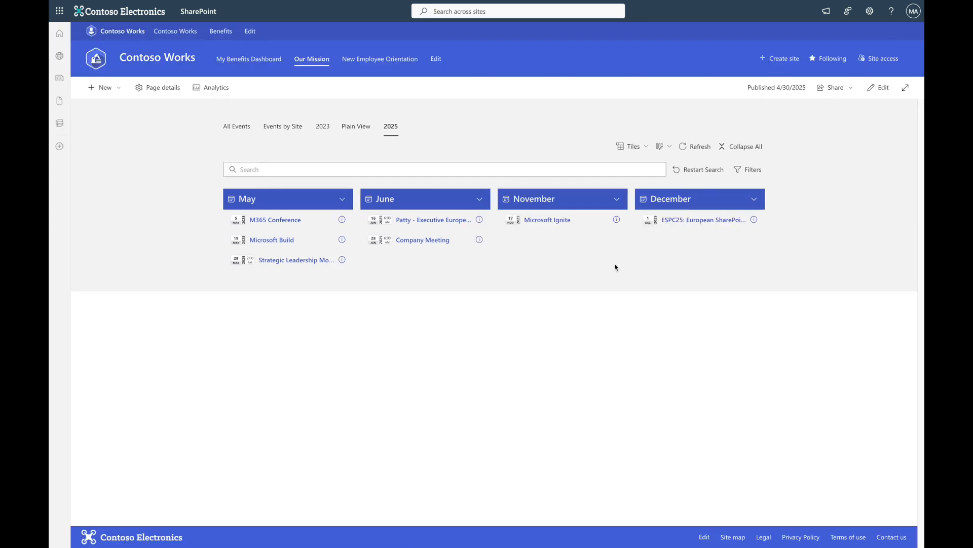
# - Open the M365 Conference event's details
pyautogui.click(341, 220)
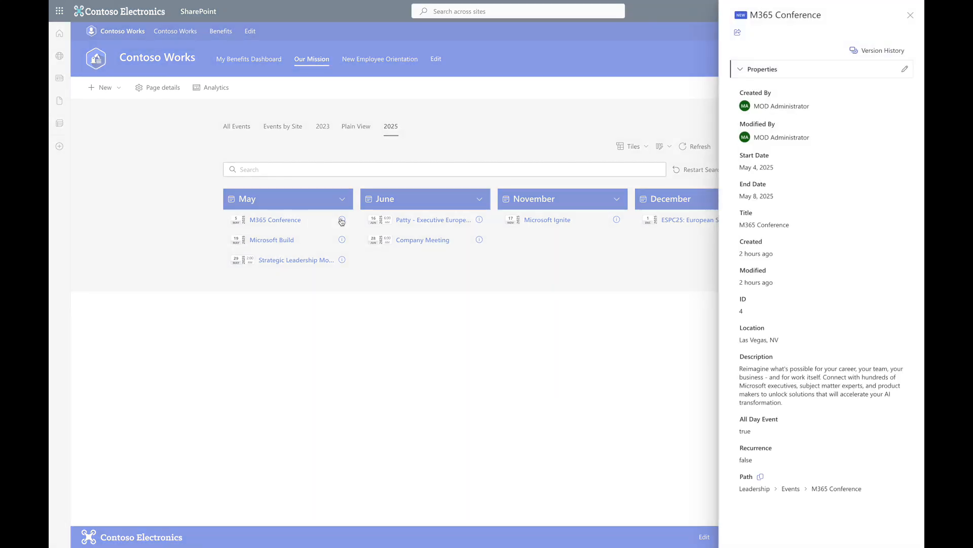